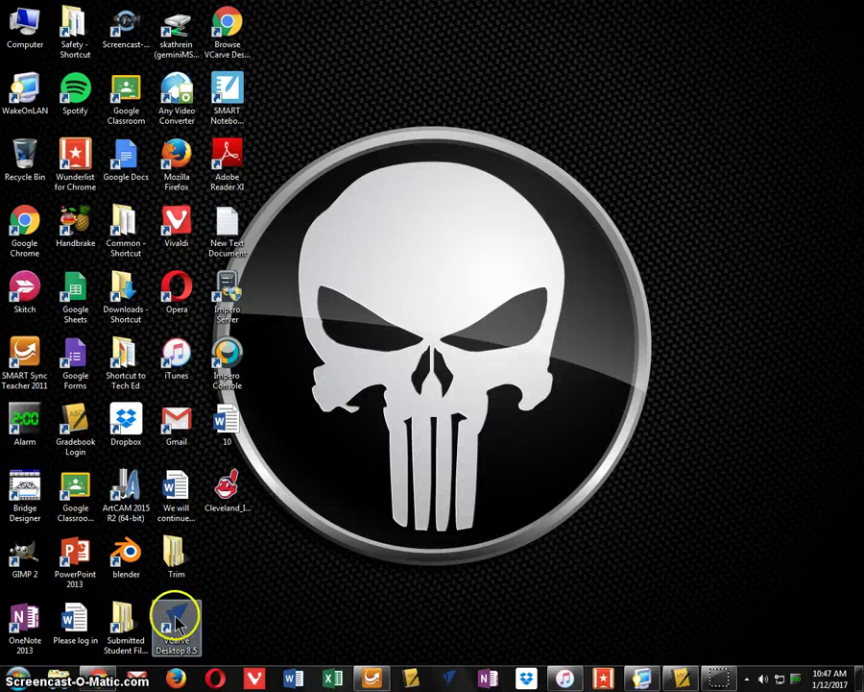
Launch VCarve Desktop 8.5 from its desktop shortcut
left_click(175, 625)
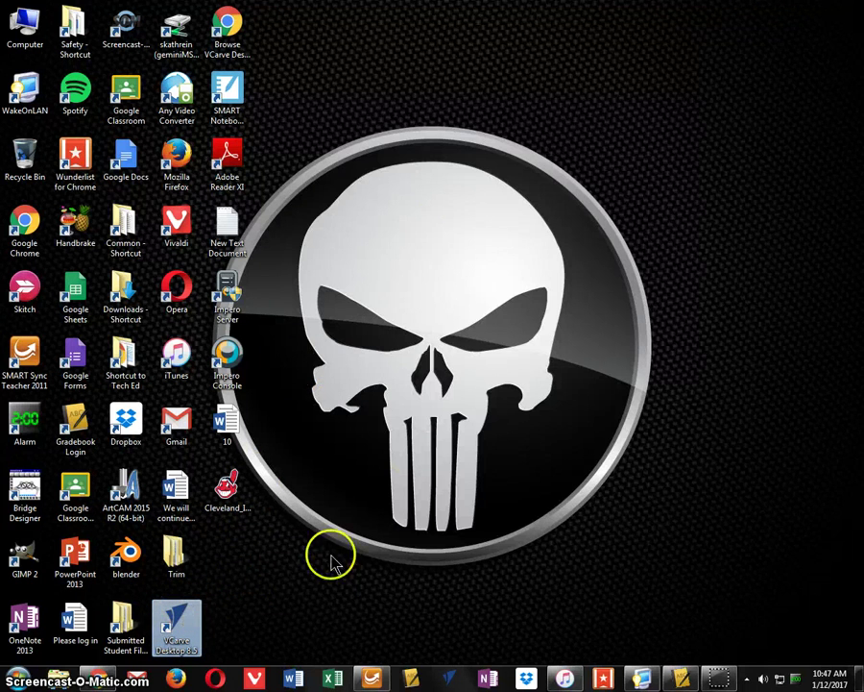
double_click(190, 620)
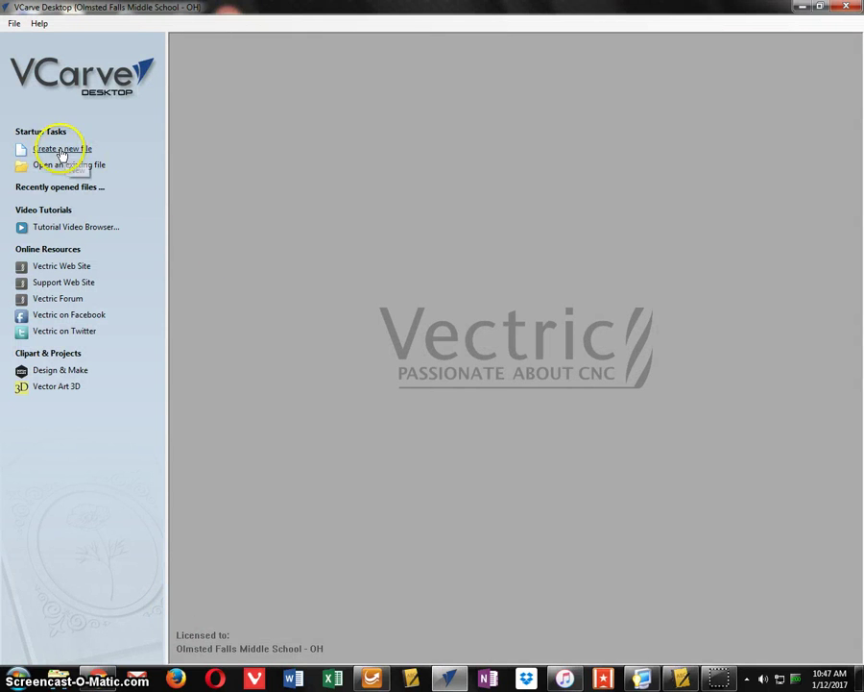
Create a new 4.0 x 4.0 inch job with 0.375 inch material thickness
left_click(52, 150)
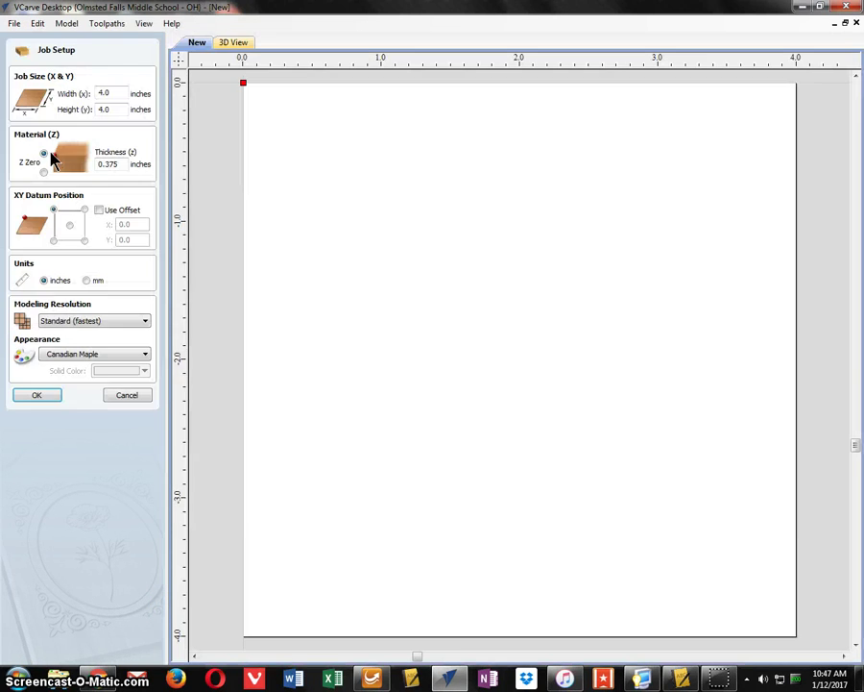
double_click(107, 92)
key("Tab")
type("4.0")
double_click(113, 92)
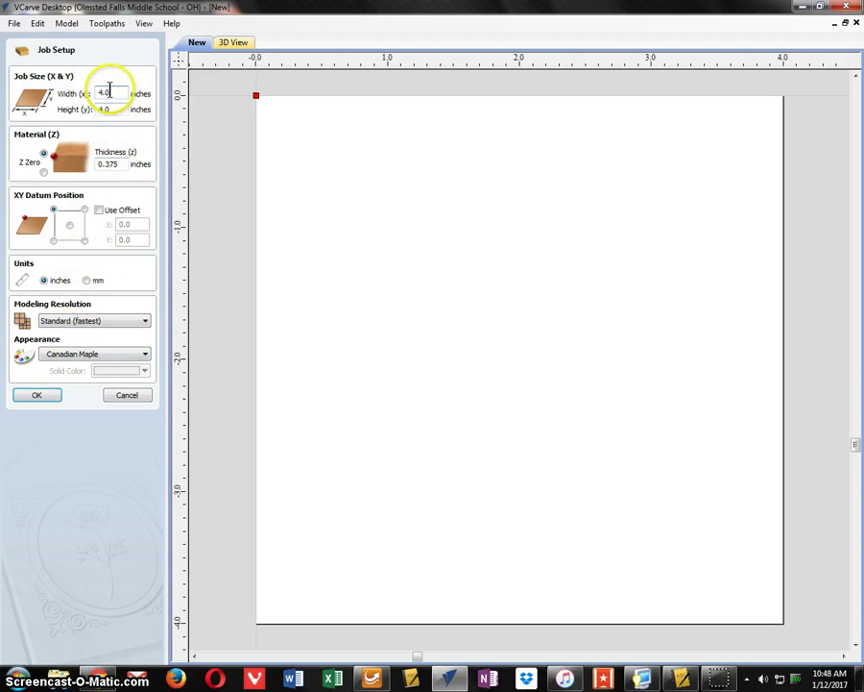
left_click(38, 396)
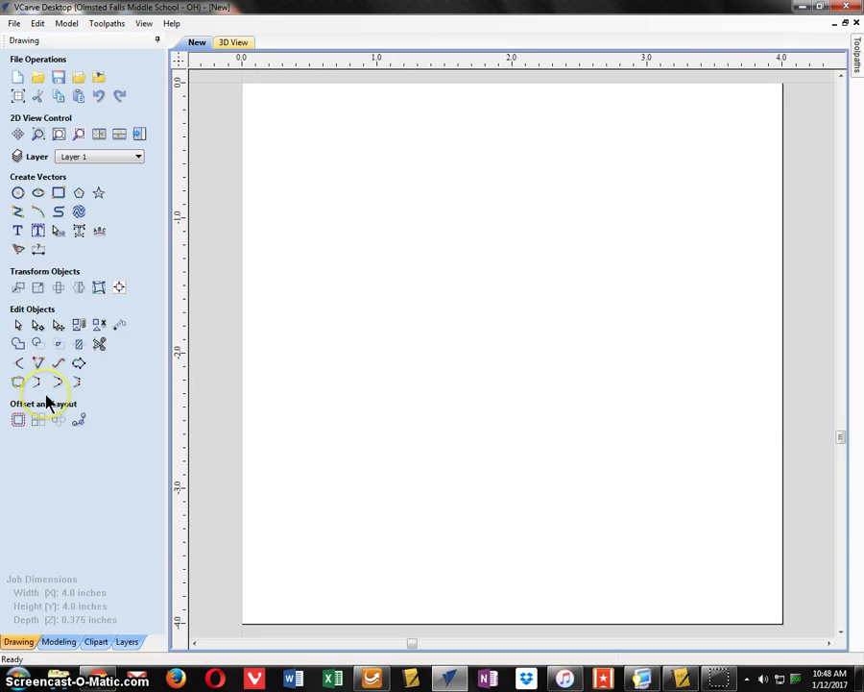
Draw a circle of radius 1.5 inches centred at X 2.0, Y -2.0
left_click(17, 194)
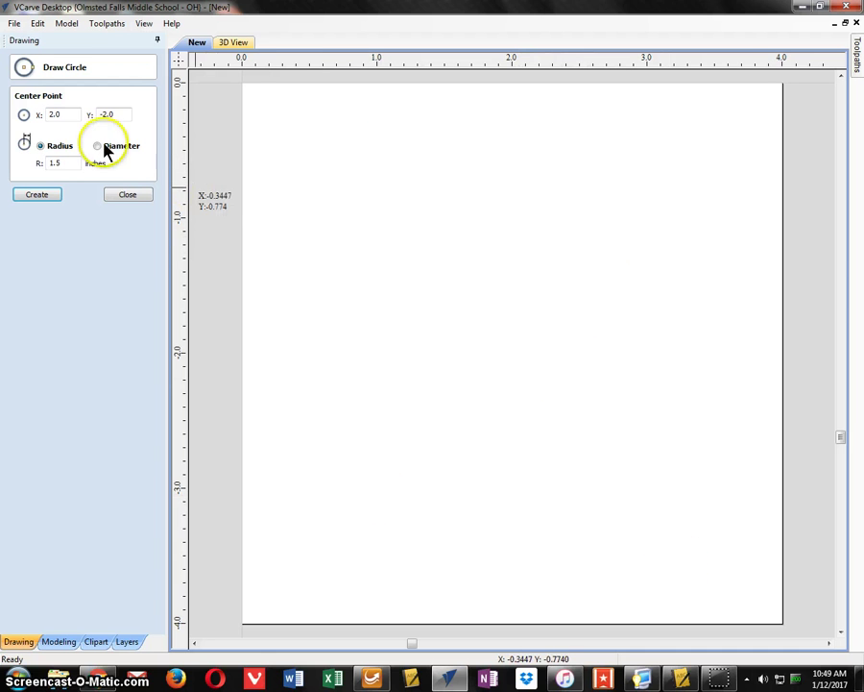
left_click(38, 196)
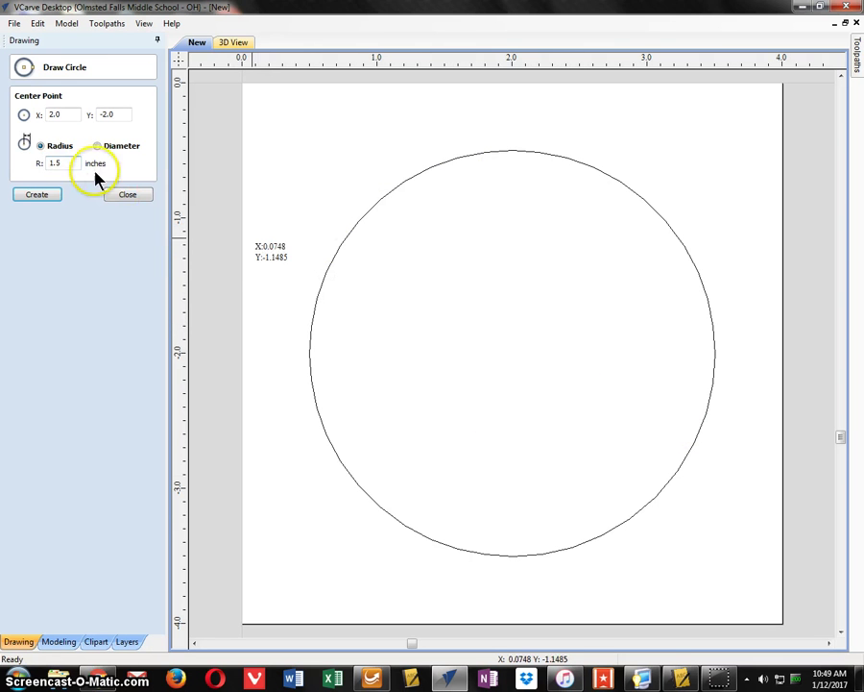
left_click(127, 194)
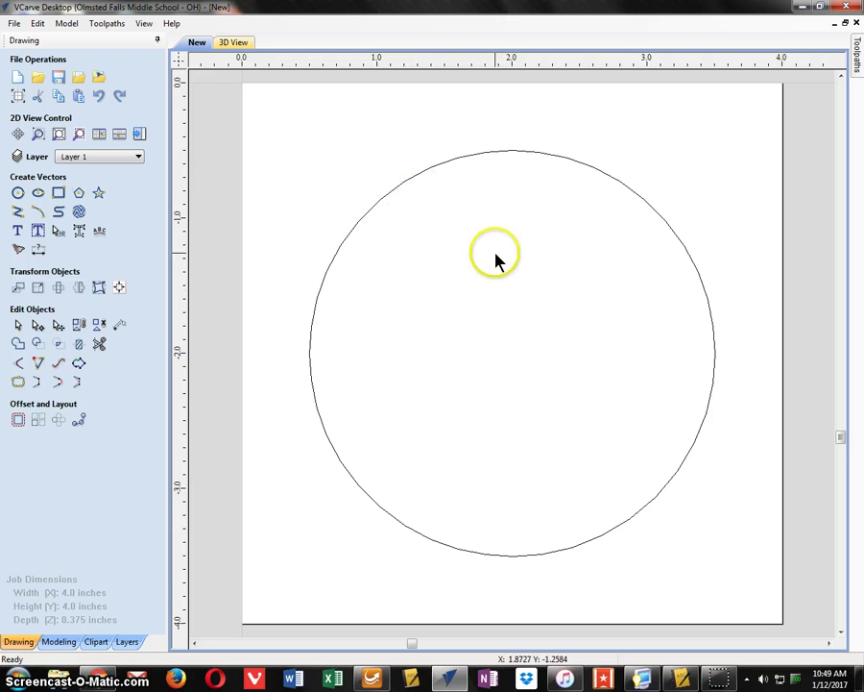
Box-select the 3-inch circle and switch to the Toolpaths panel
left_click_drag(647, 469, 307, 170)
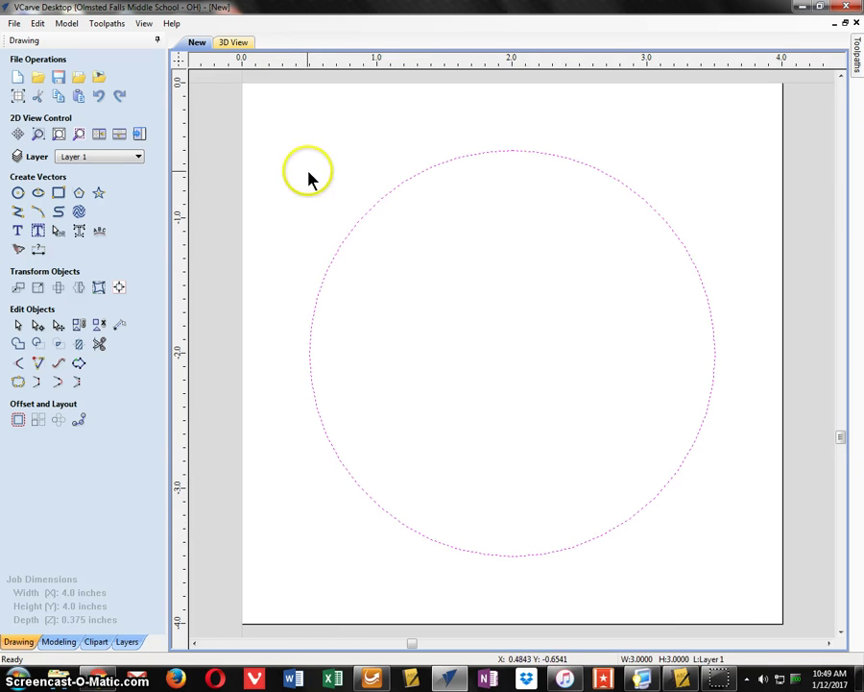
left_click(142, 136)
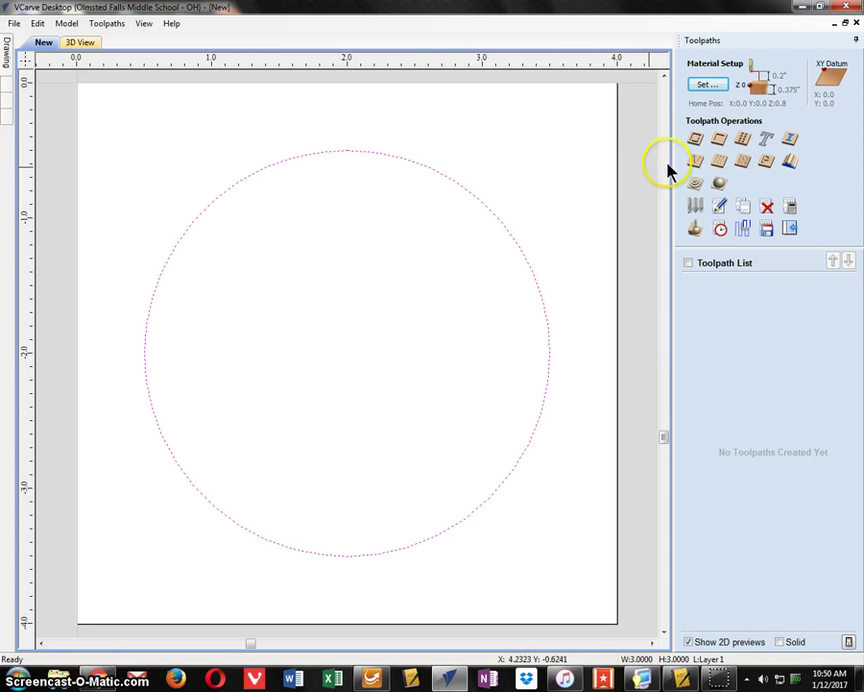
Calculate Pocket 1: offset clearing 0.125 inch deep inside the circle with the 0.125 inch end mill
left_click(720, 141)
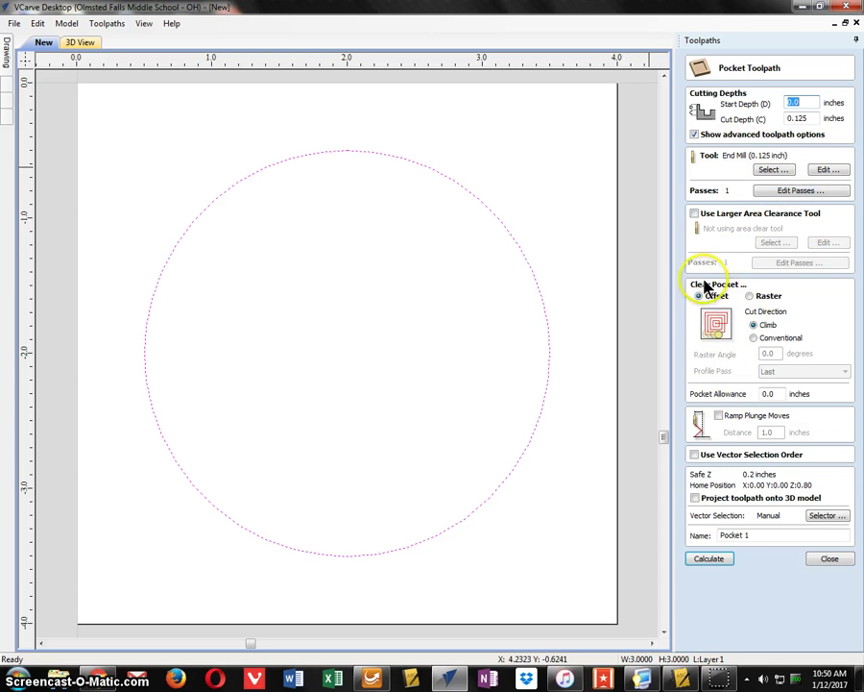
left_click(750, 295)
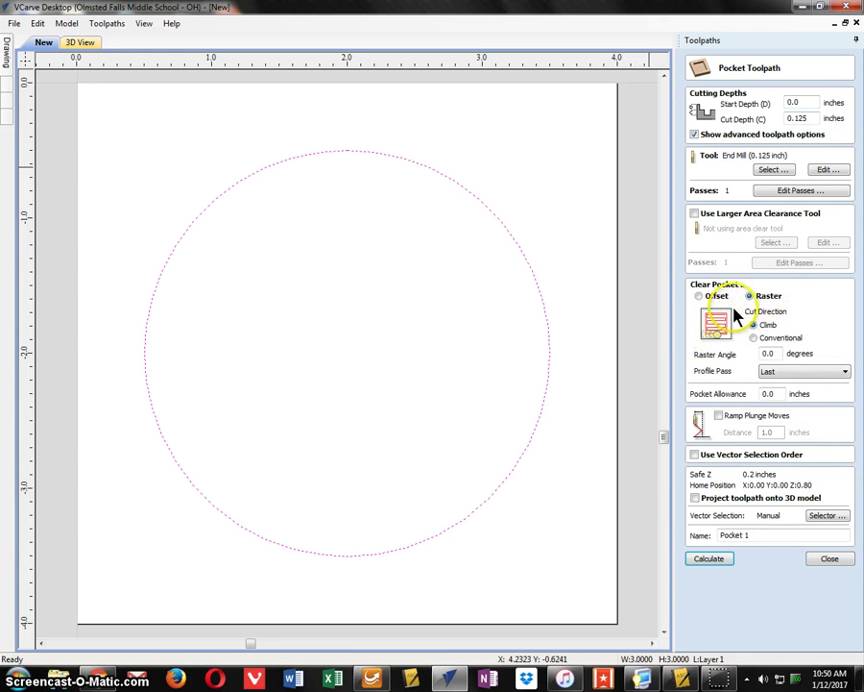
left_click(716, 298)
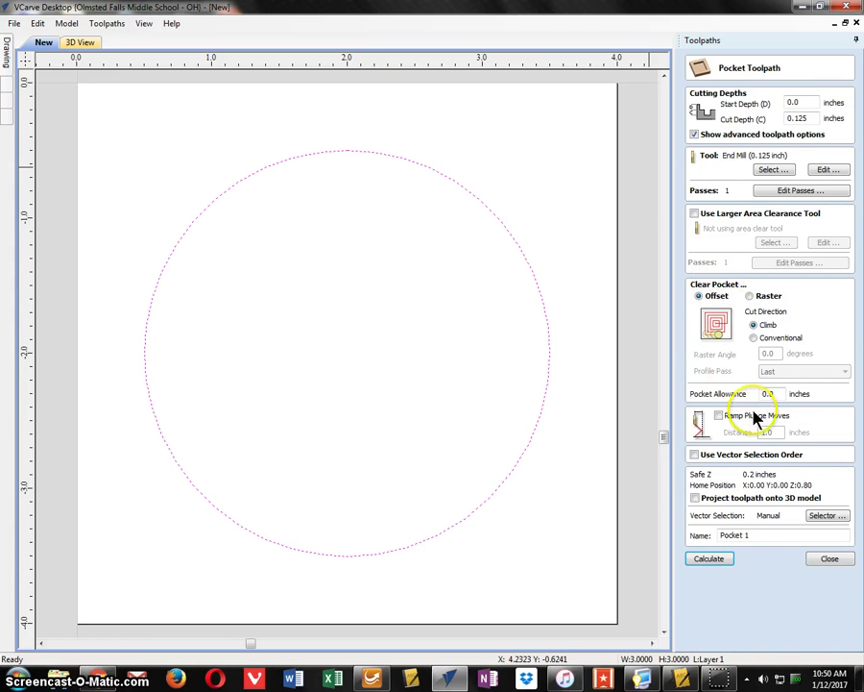
left_click(709, 559)
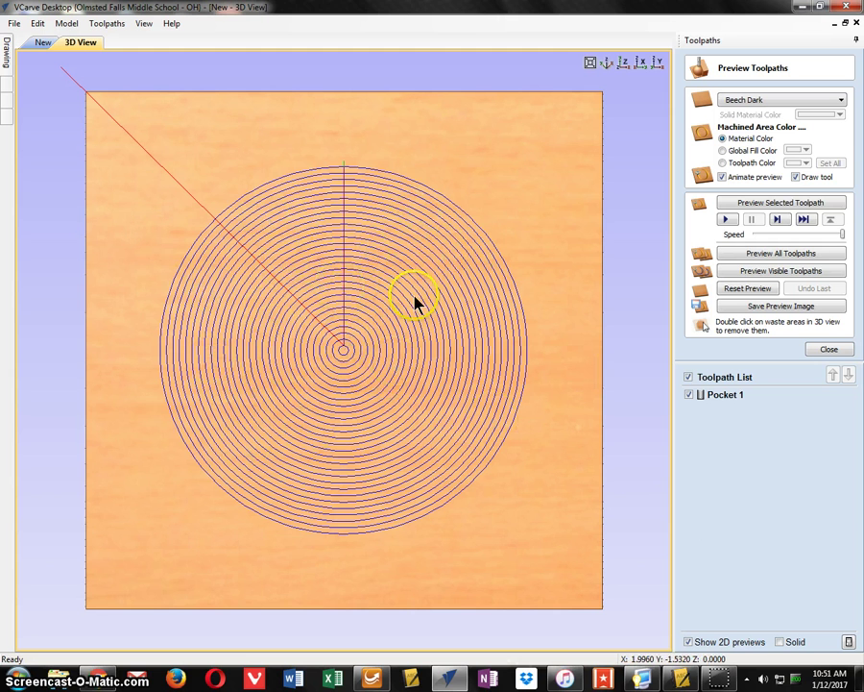
Preview all toolpaths in isometric view to show the recessed circle, then close the preview
left_click(607, 69)
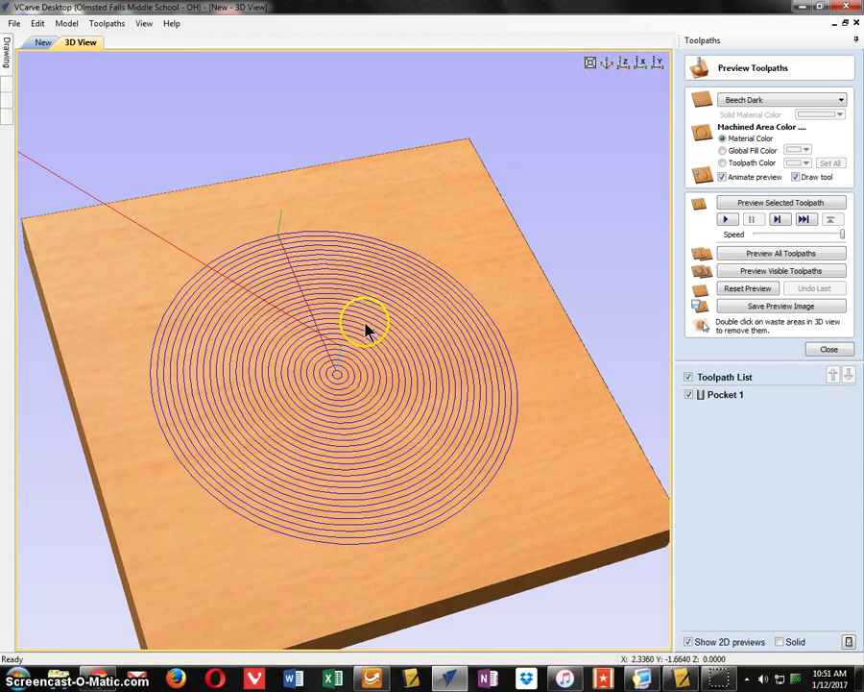
left_click(793, 256)
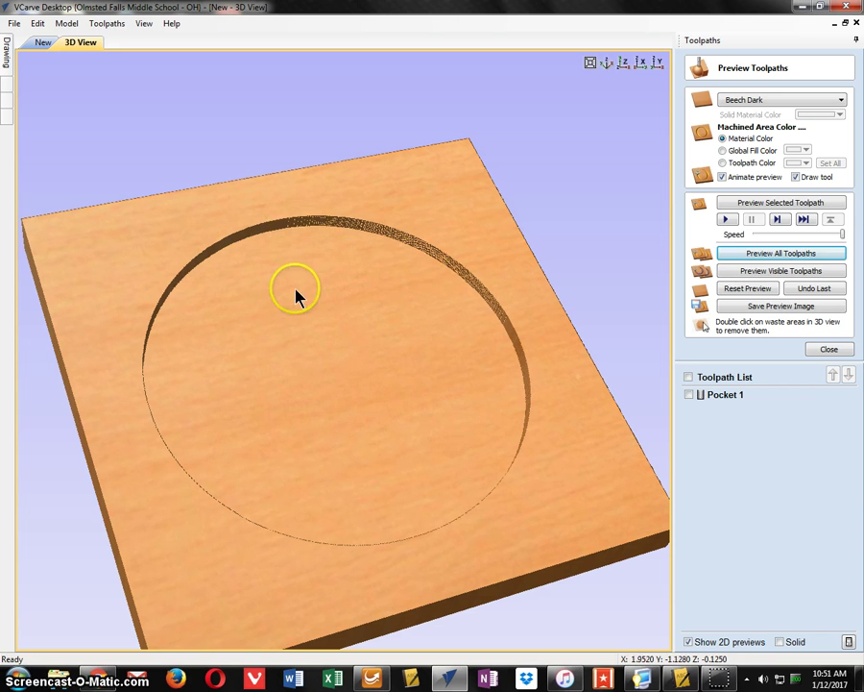
left_click(834, 351)
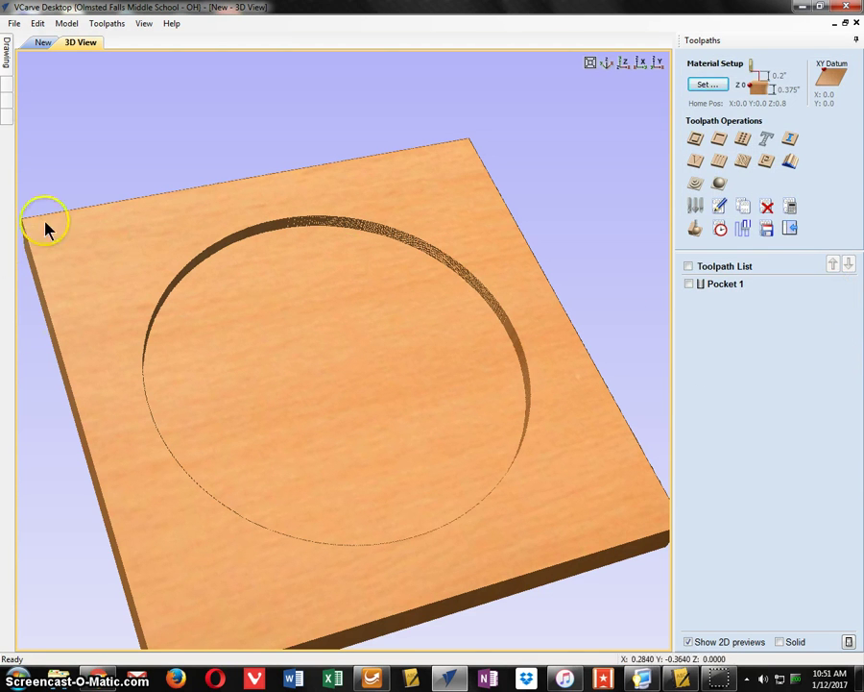
Return to the drawing tools and the flat 2D view of the circle outline
left_click(790, 228)
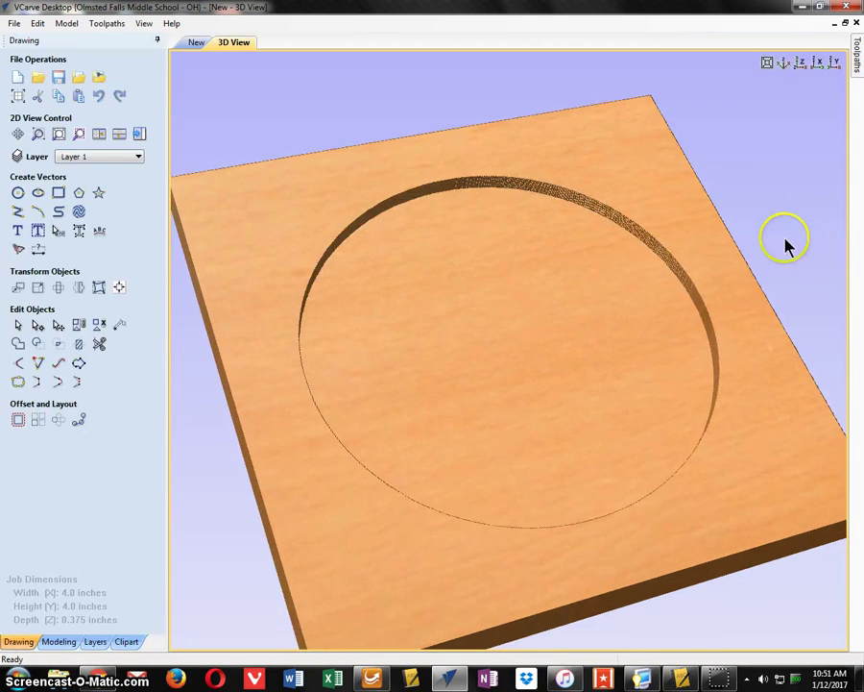
left_click(195, 43)
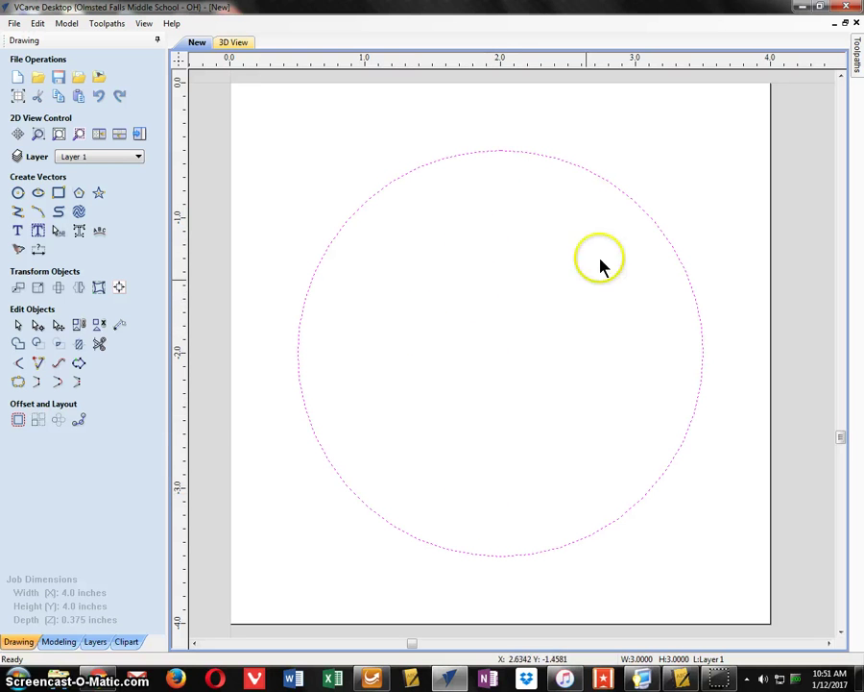
Search Google Images in Chrome for 'chief wahoo' and preview the 791 × 1024 Wikipedia logo
left_click(104, 672)
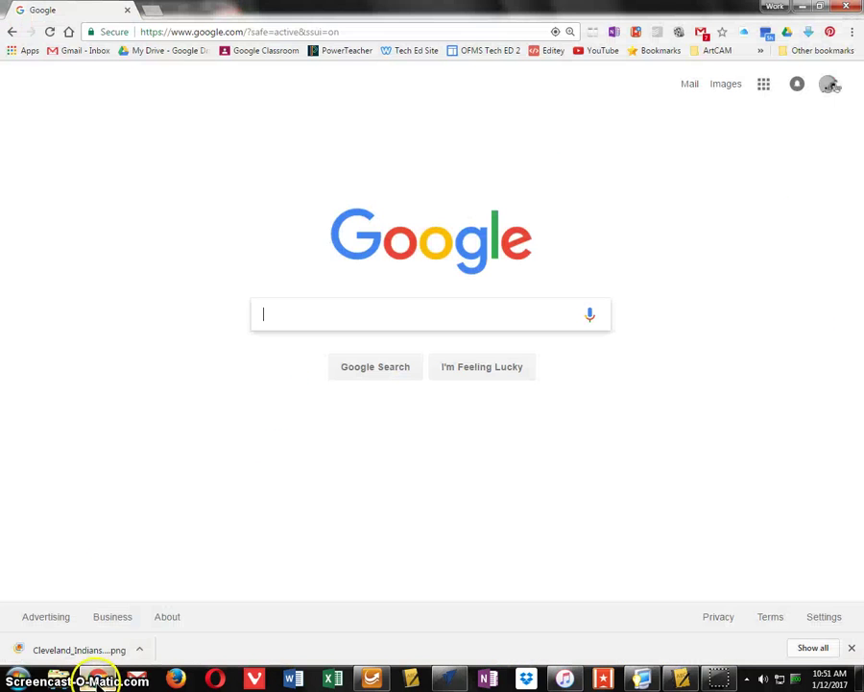
left_click(732, 85)
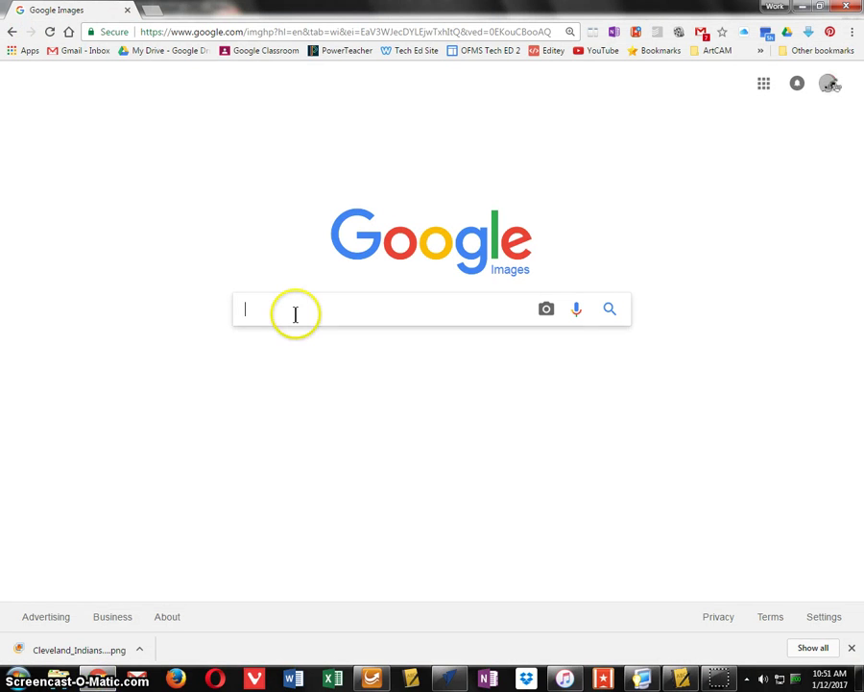
type("chiu")
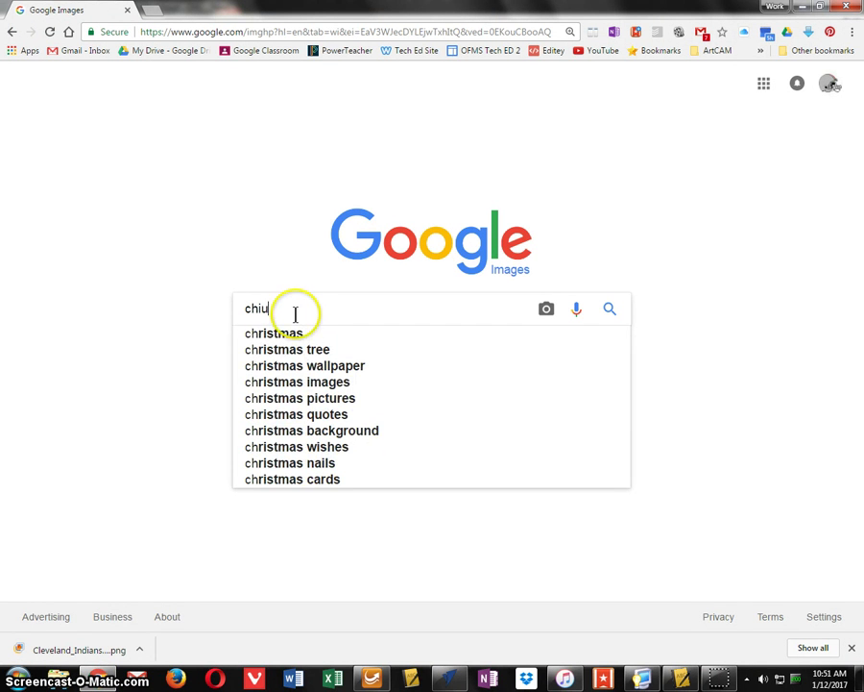
type("e")
key("BackSpace")
key("BackSpace")
type("ef wash")
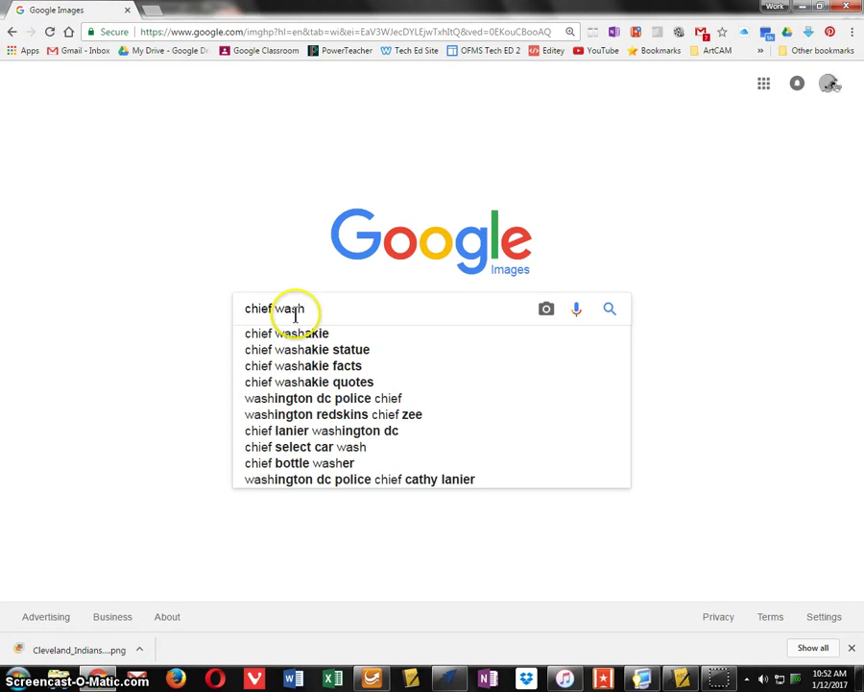
key("BackSpace")
key("BackSpace")
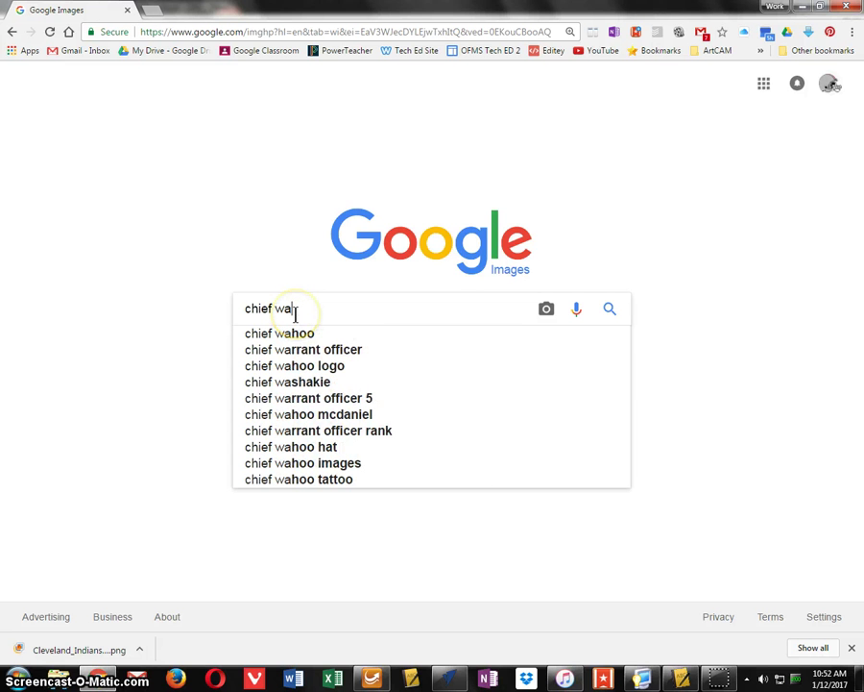
left_click(309, 334)
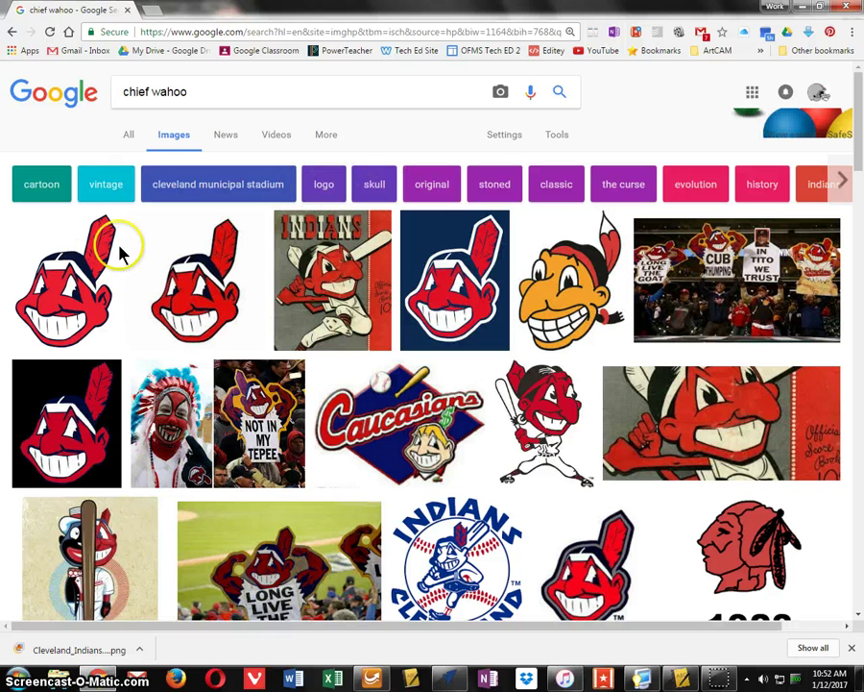
left_click(187, 249)
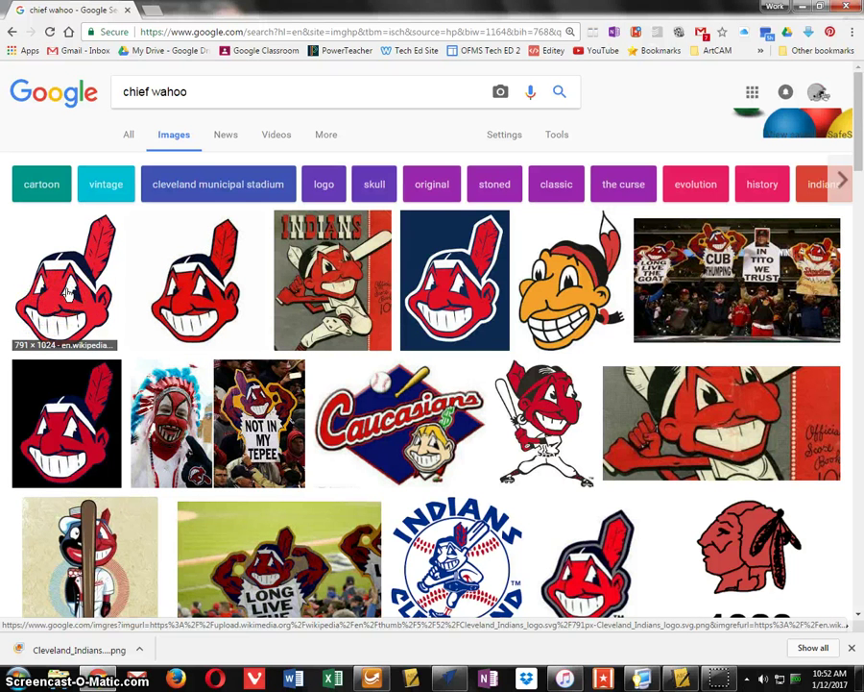
left_click(67, 293)
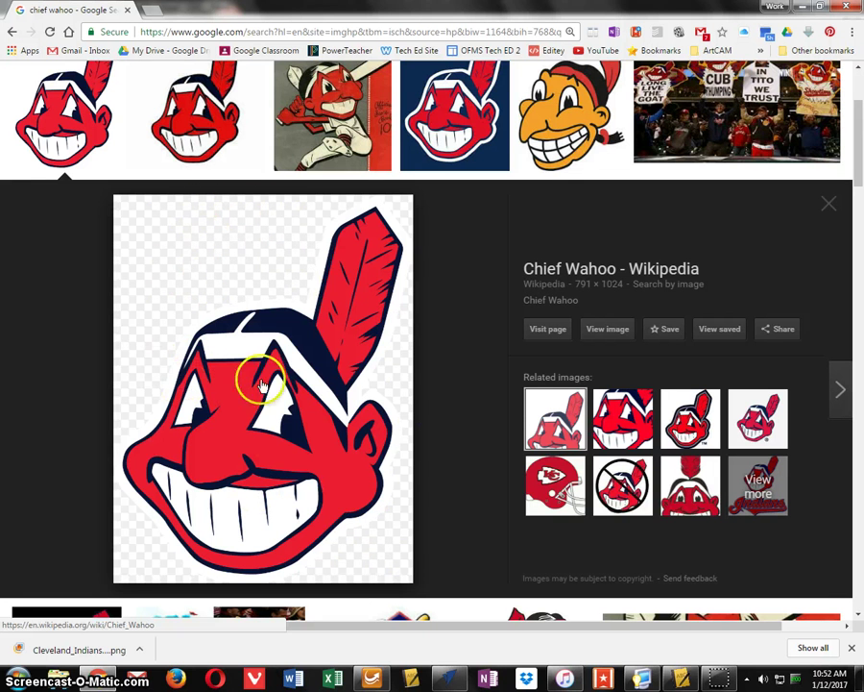
Save the full-size logo to the Desktop as wahoo.png and return to VCarve
left_click(611, 329)
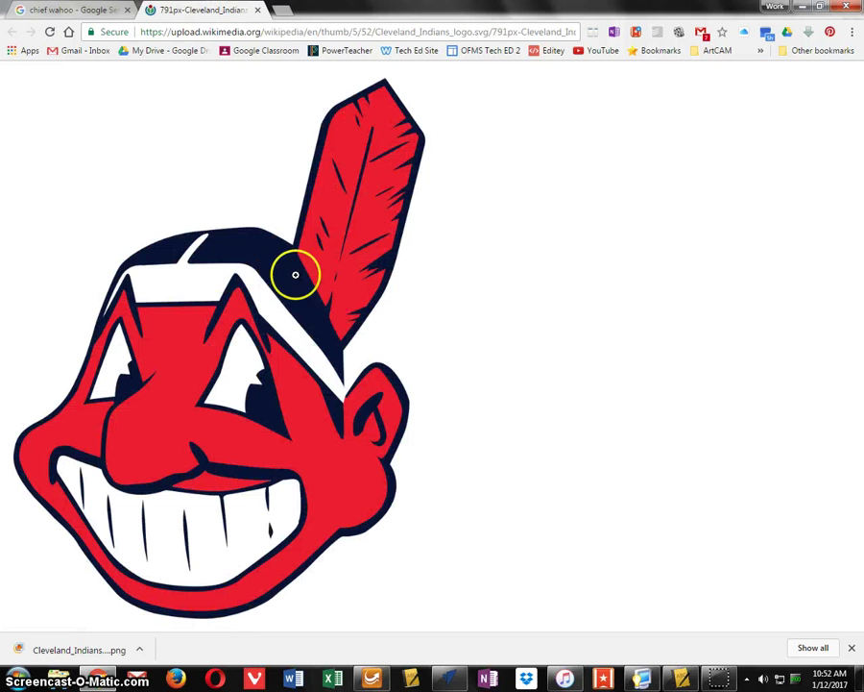
right_click(222, 274)
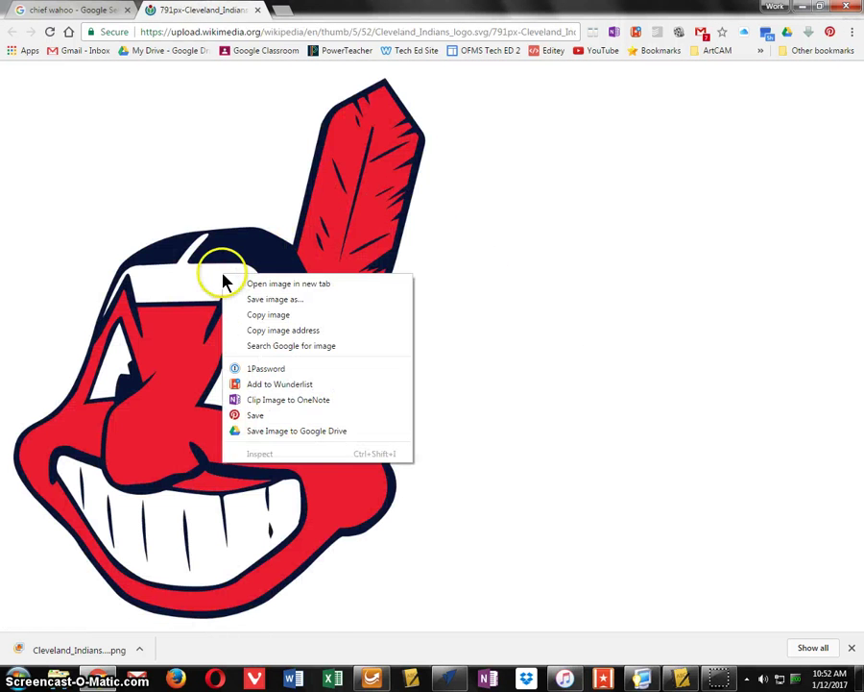
left_click(284, 301)
type("wa")
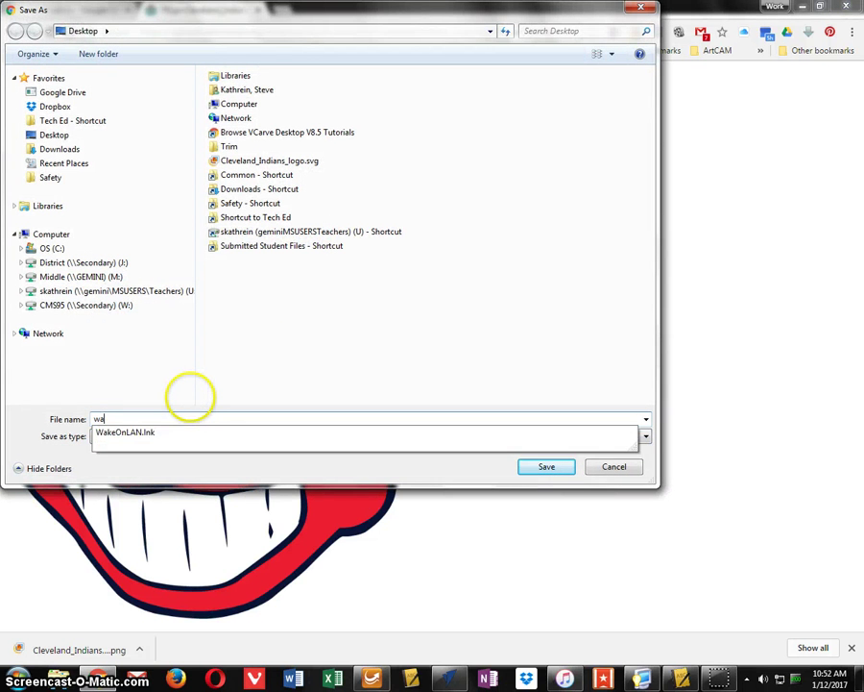
type("hoo")
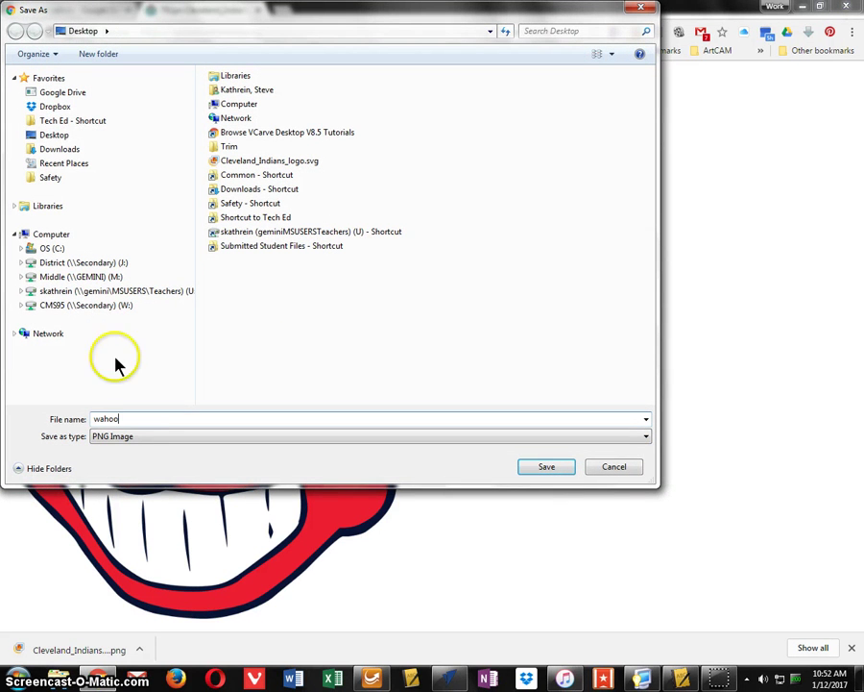
left_click(53, 137)
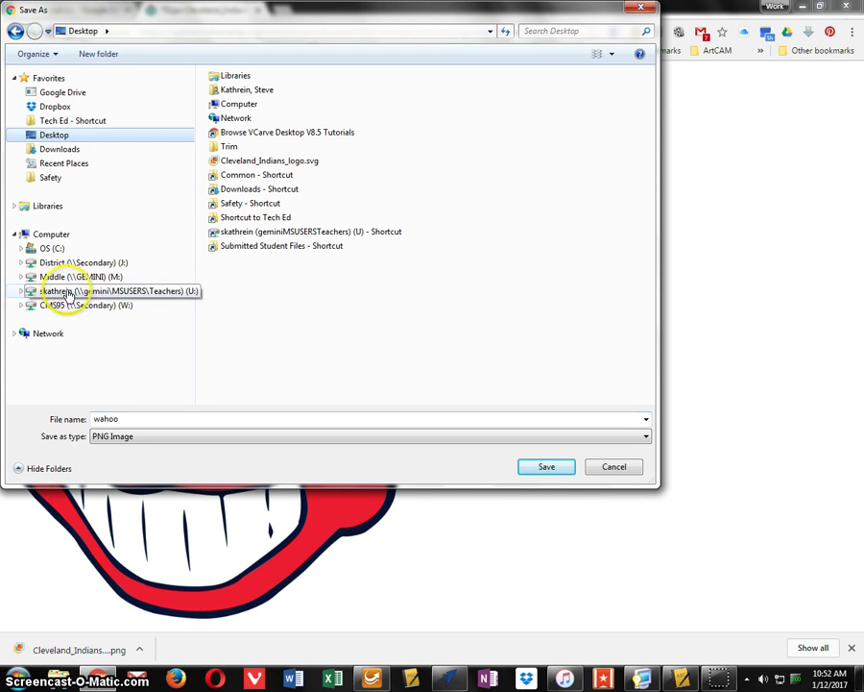
left_click(549, 469)
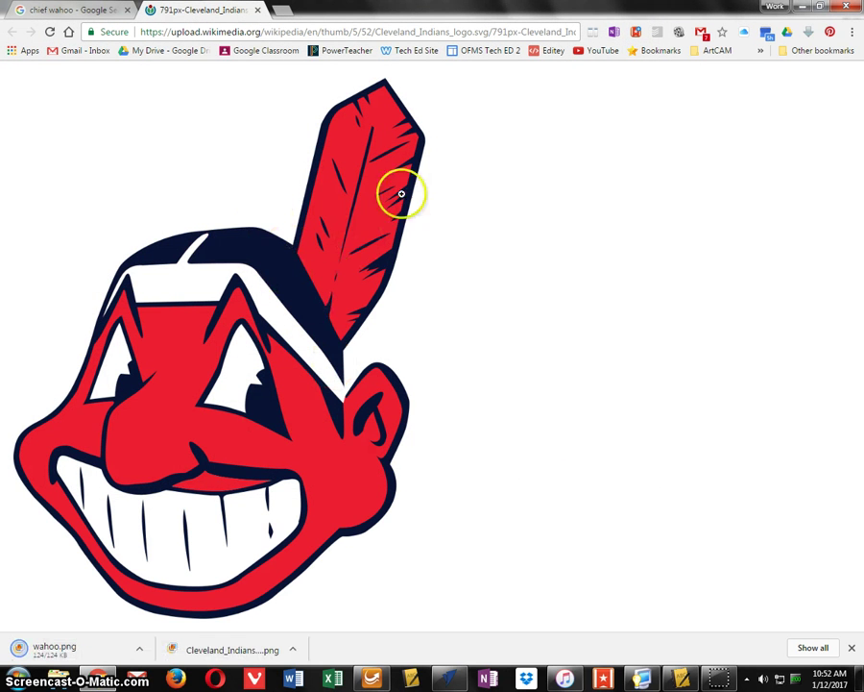
left_click(451, 680)
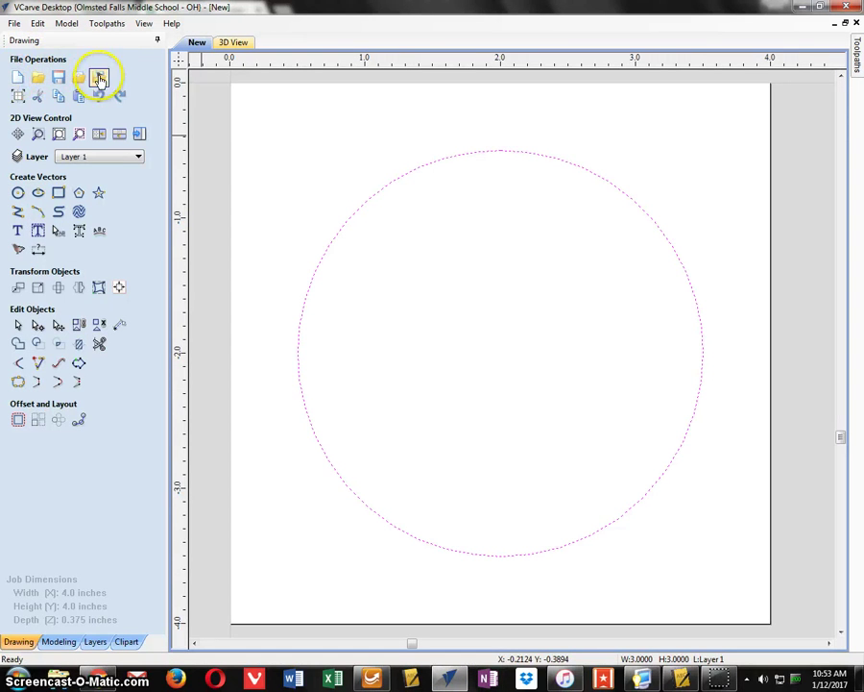
Import wahoo.png from the Desktop as a bitmap for tracing over the circle
left_click(99, 79)
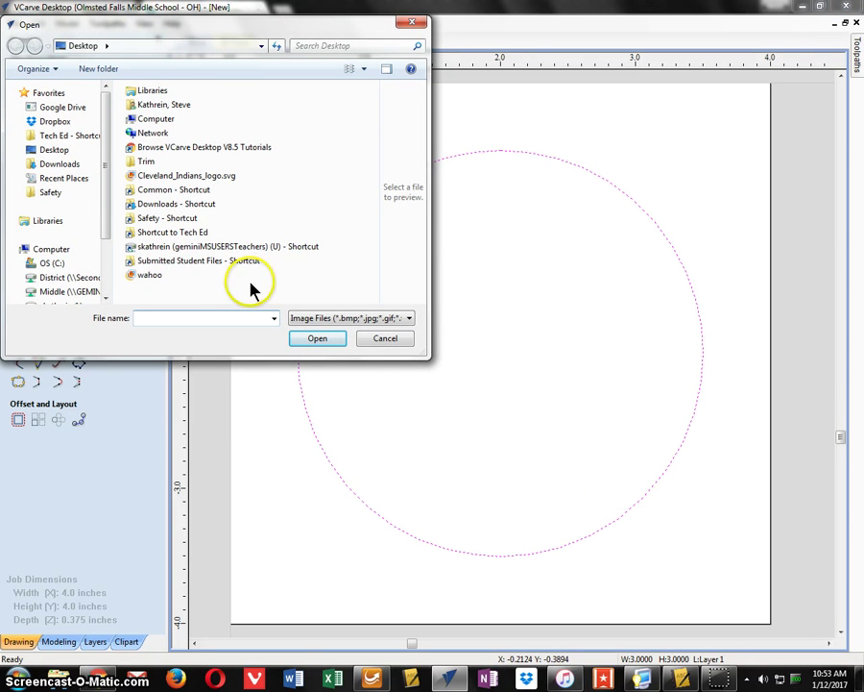
left_click(147, 277)
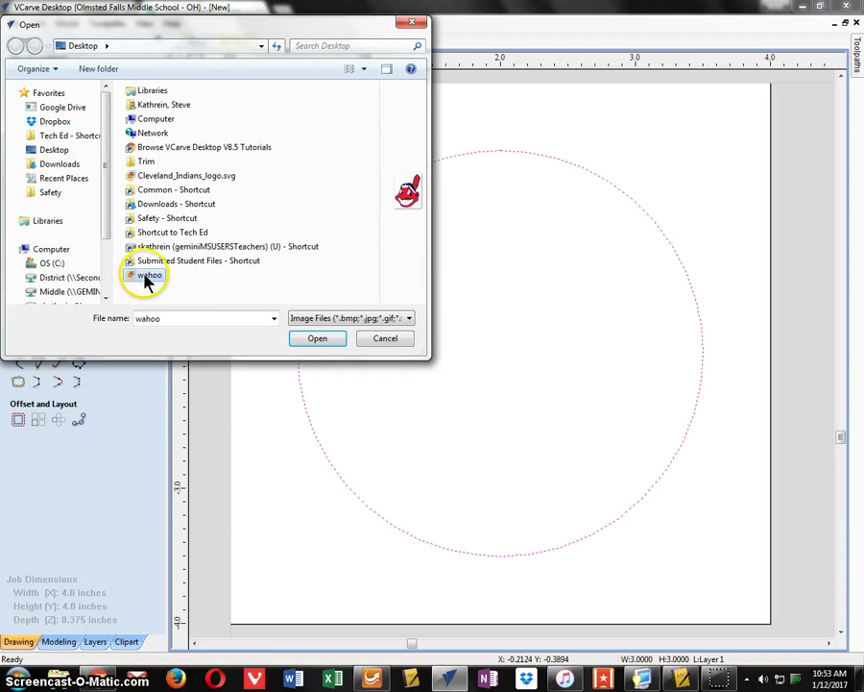
left_click(317, 339)
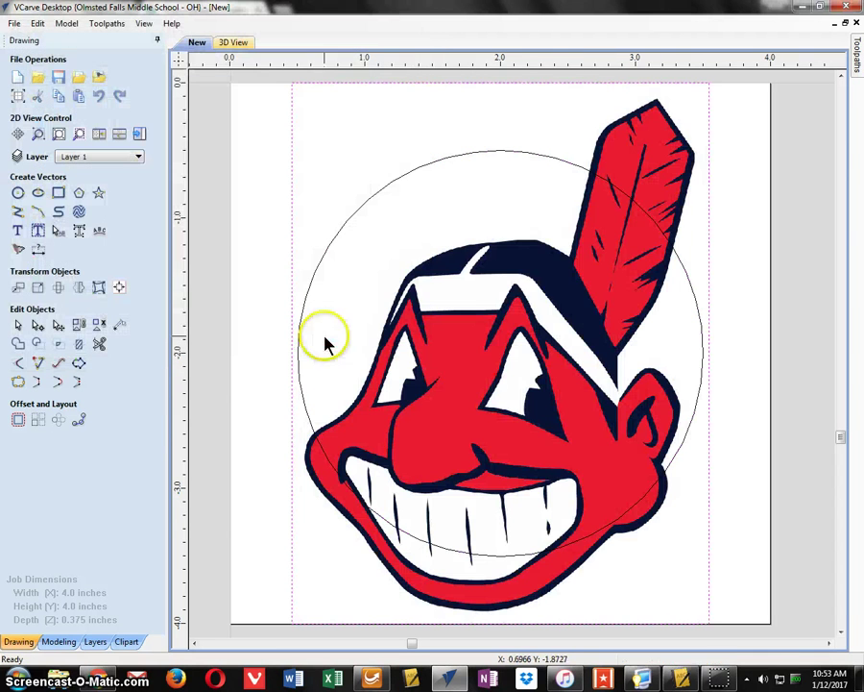
Scale the wahoo logo down to about 1.62 × 2.10 inches and move it inside the circle
left_click(38, 325)
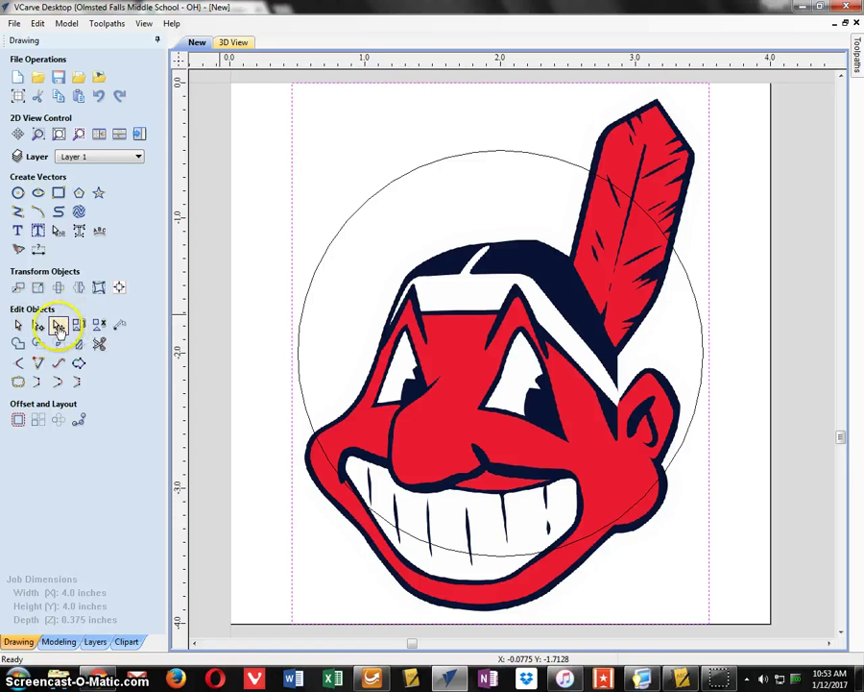
left_click(57, 328)
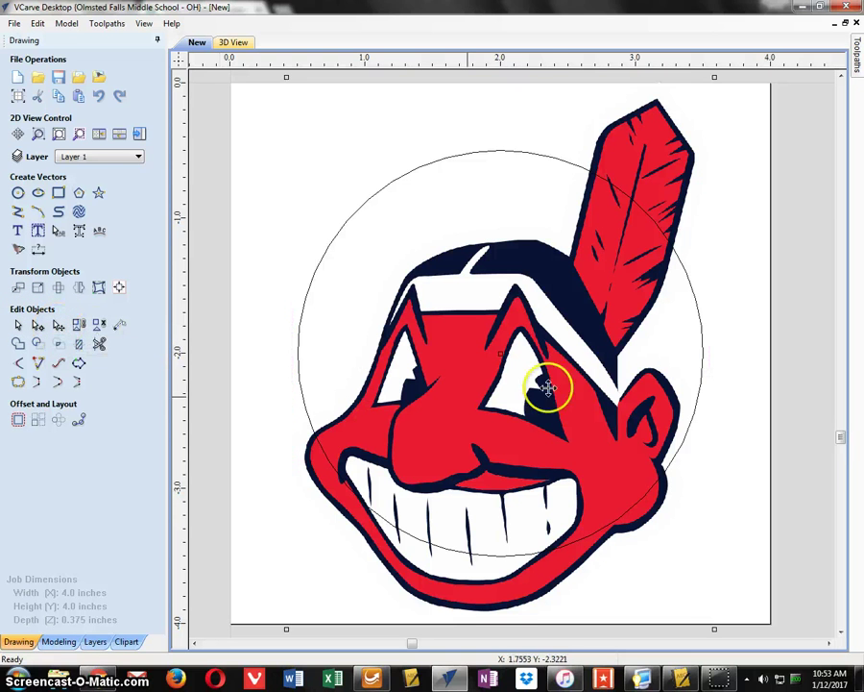
left_click_drag(553, 365, 407, 471)
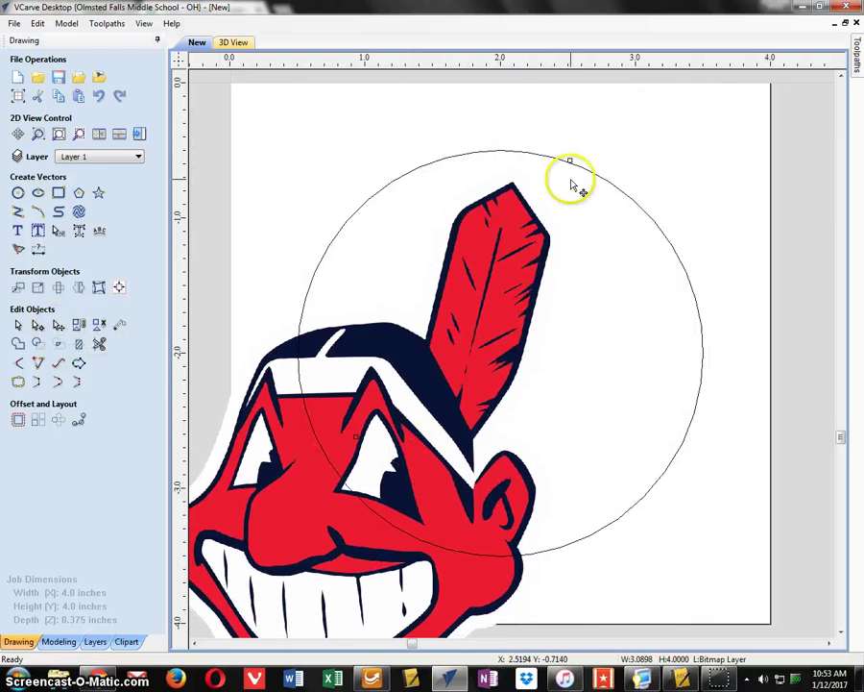
left_click_drag(568, 165, 601, 176)
left_click_drag(506, 354, 527, 370)
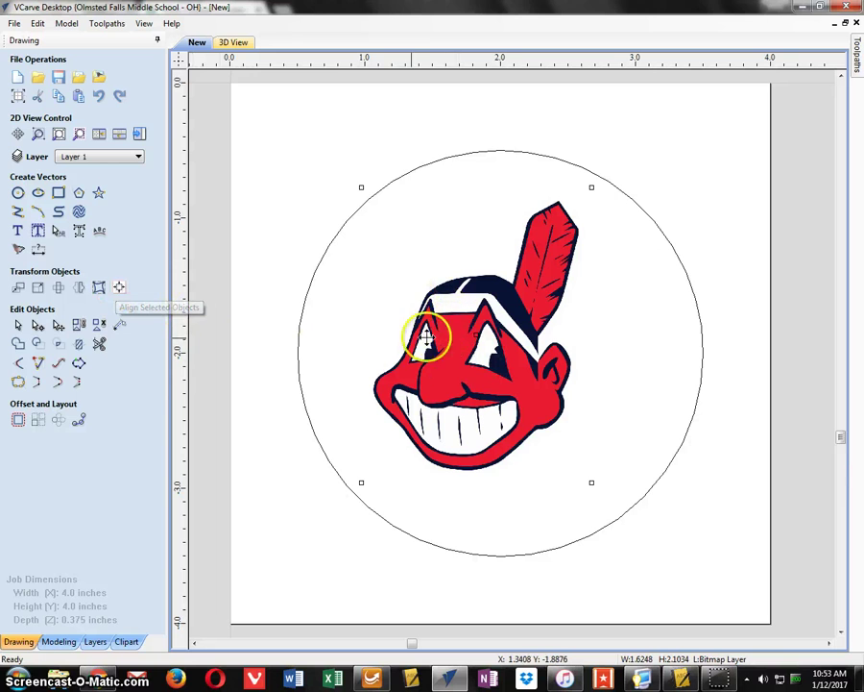
Align the 1.62 × 2.10 inch logo to the material centre with Alignment Tools
left_click(119, 288)
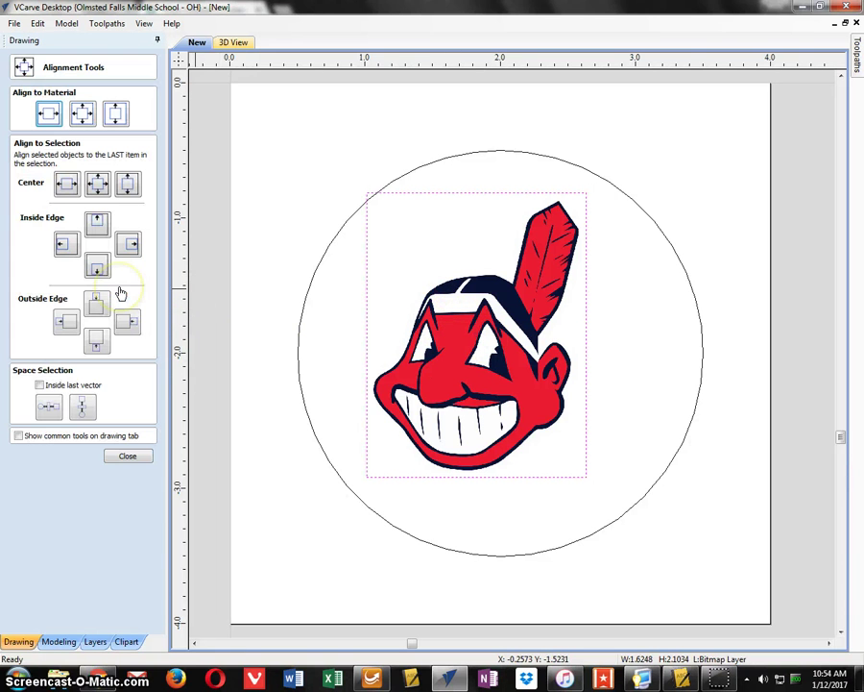
left_click(84, 114)
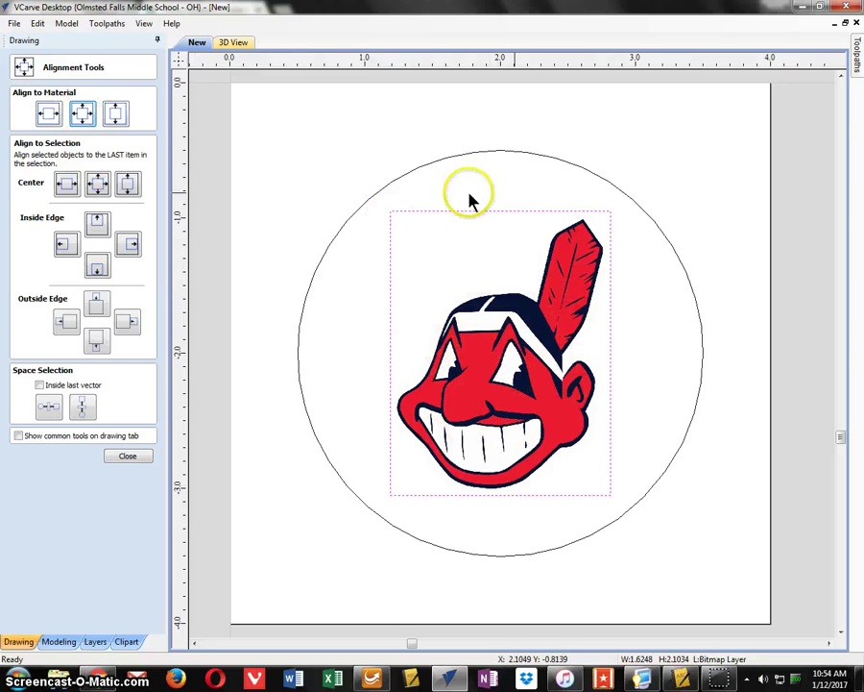
left_click(132, 458)
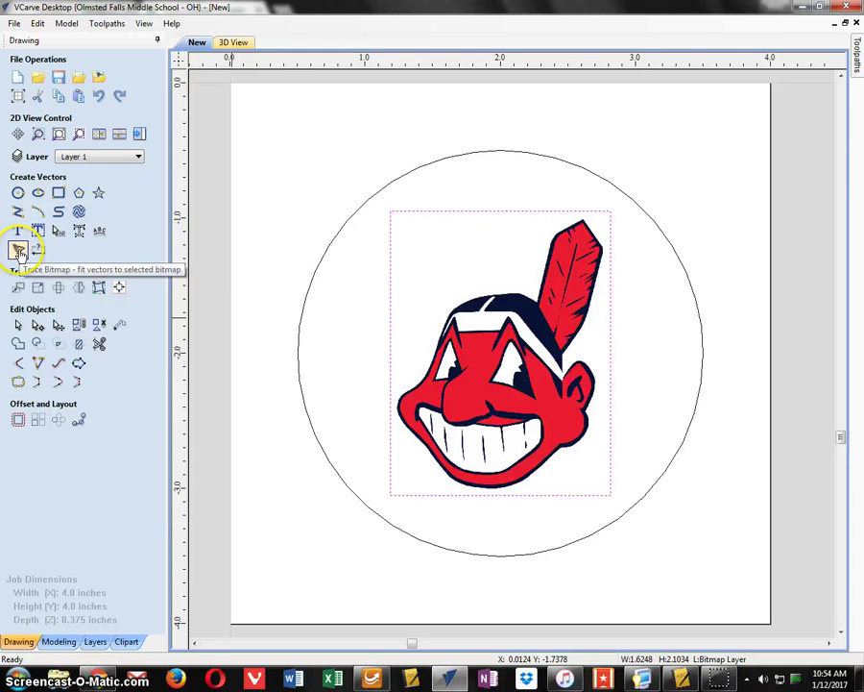
Try a reduced-colour trace of the logo bitmap and dismiss the no-colours warning
left_click(18, 250)
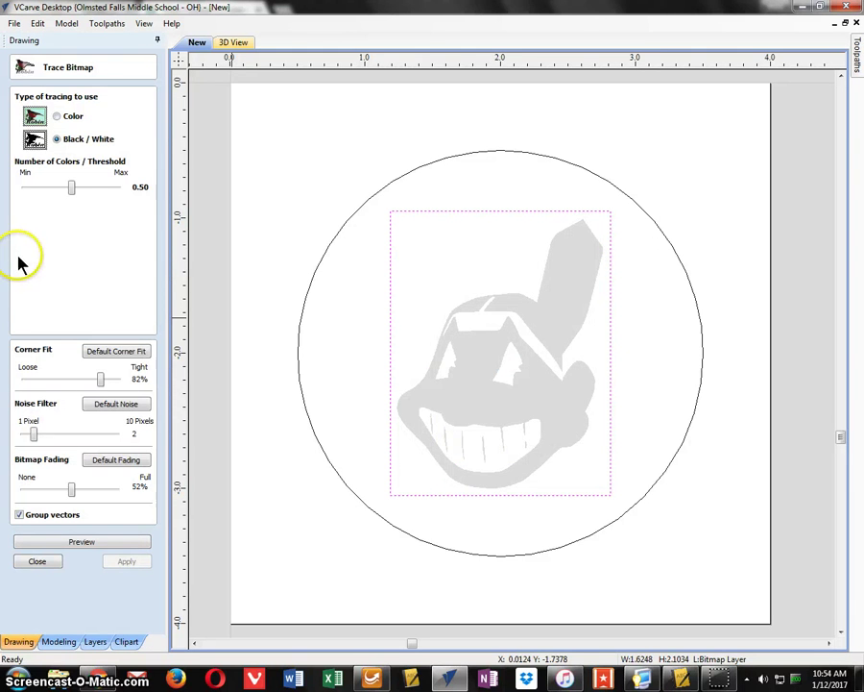
left_click(70, 120)
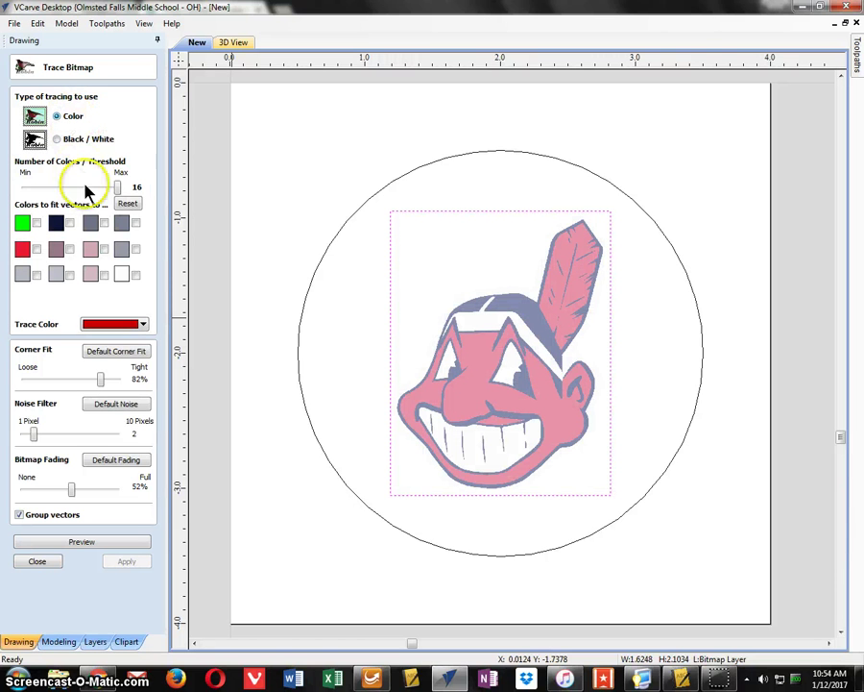
left_click_drag(115, 189, 41, 197)
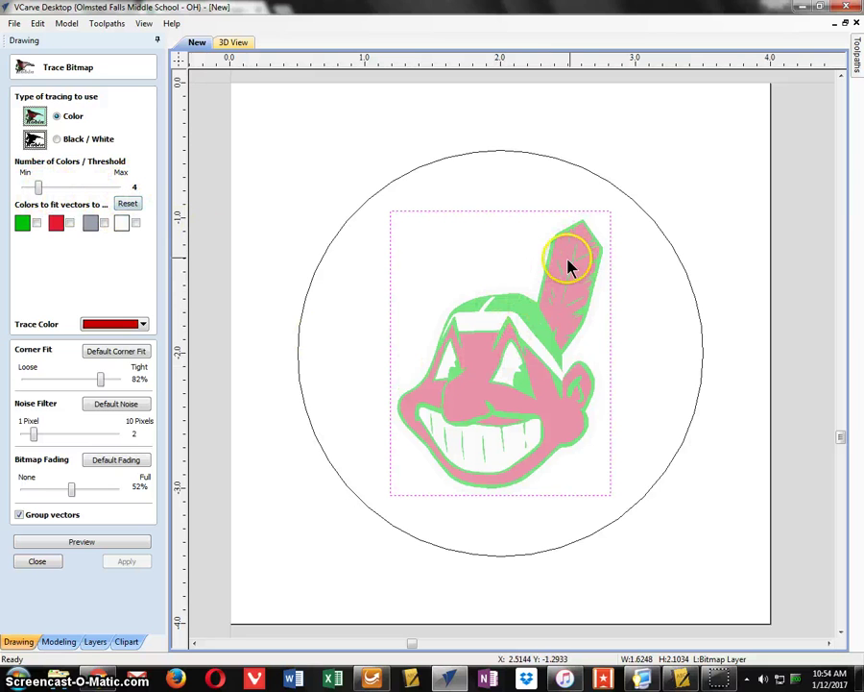
left_click(86, 542)
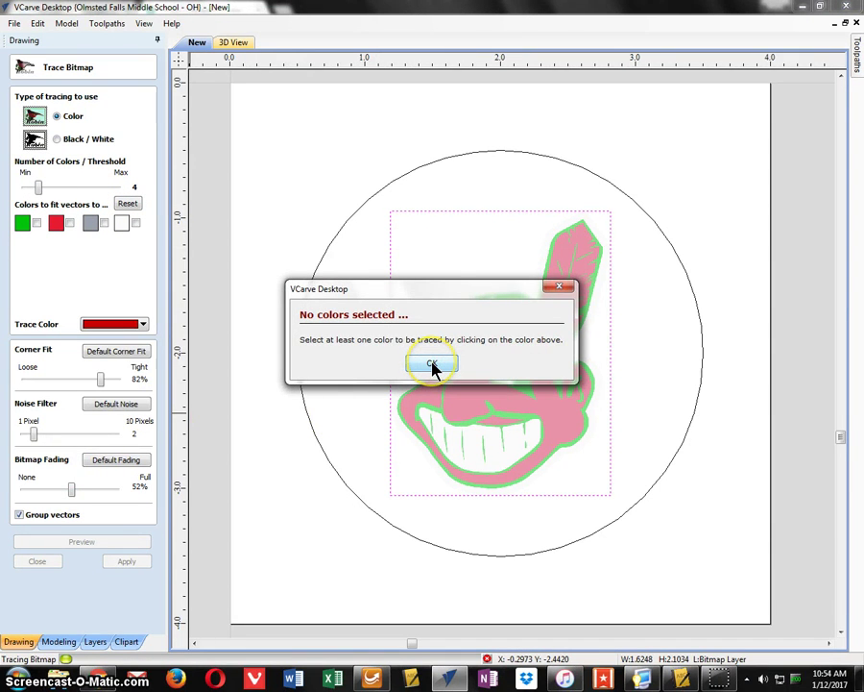
left_click(432, 364)
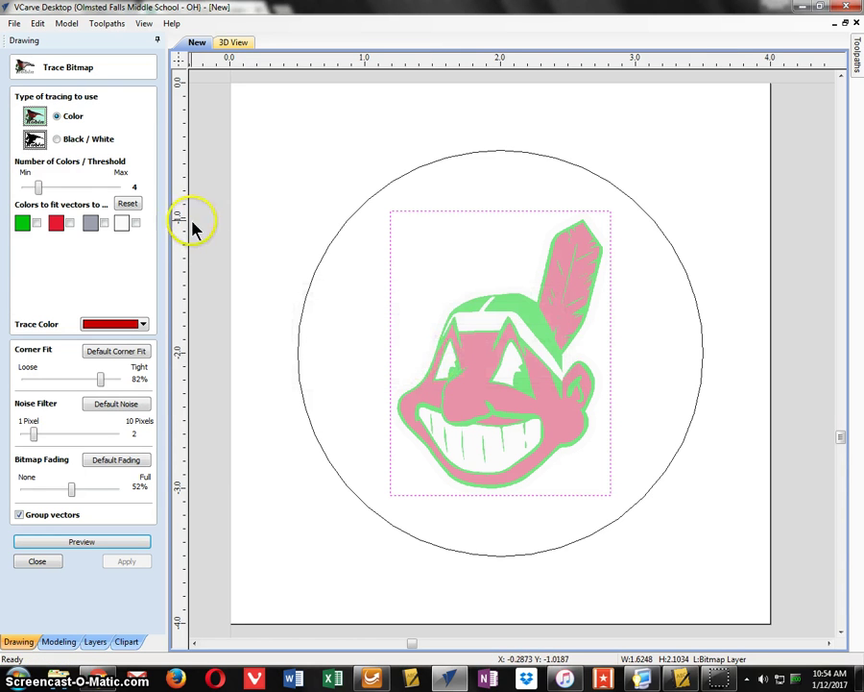
Preview and apply a Black/White trace of the logo, then close Trace Bitmap
left_click(73, 142)
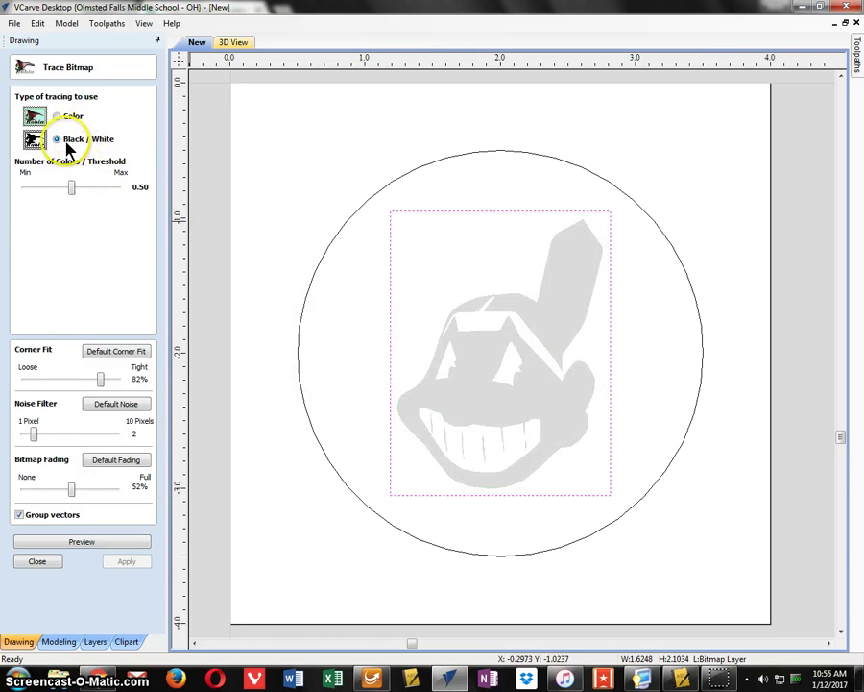
left_click(84, 543)
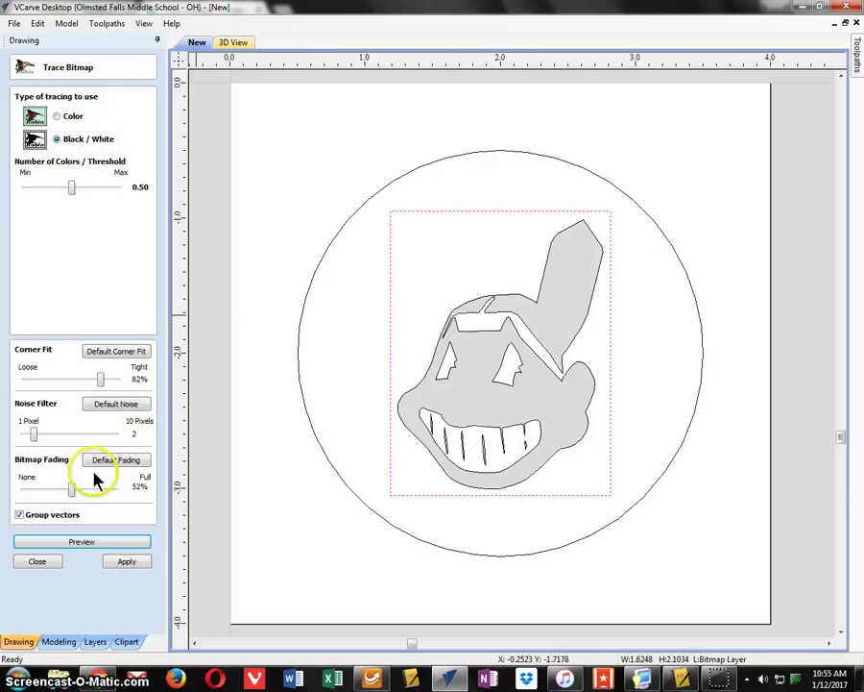
left_click(126, 562)
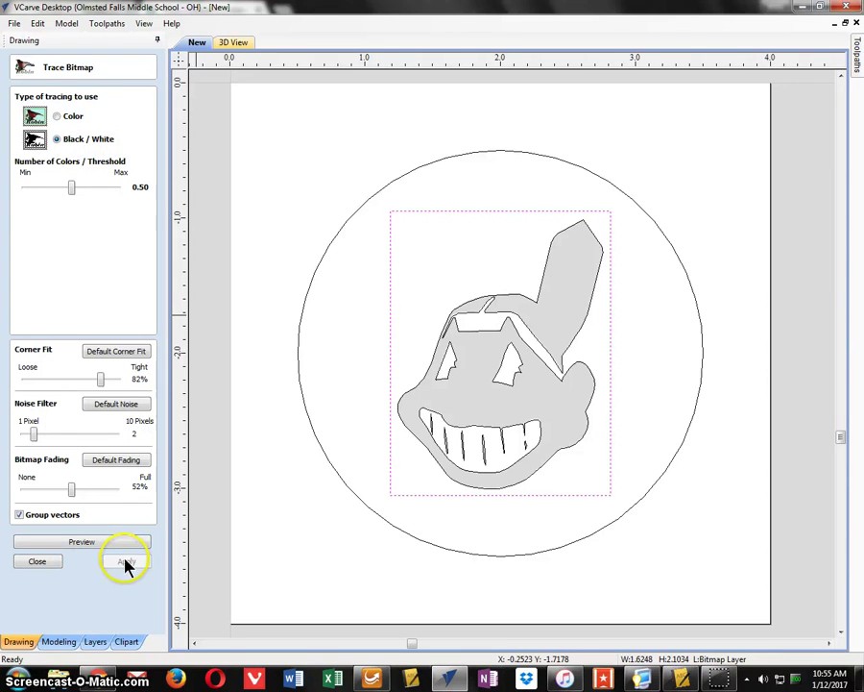
left_click(33, 562)
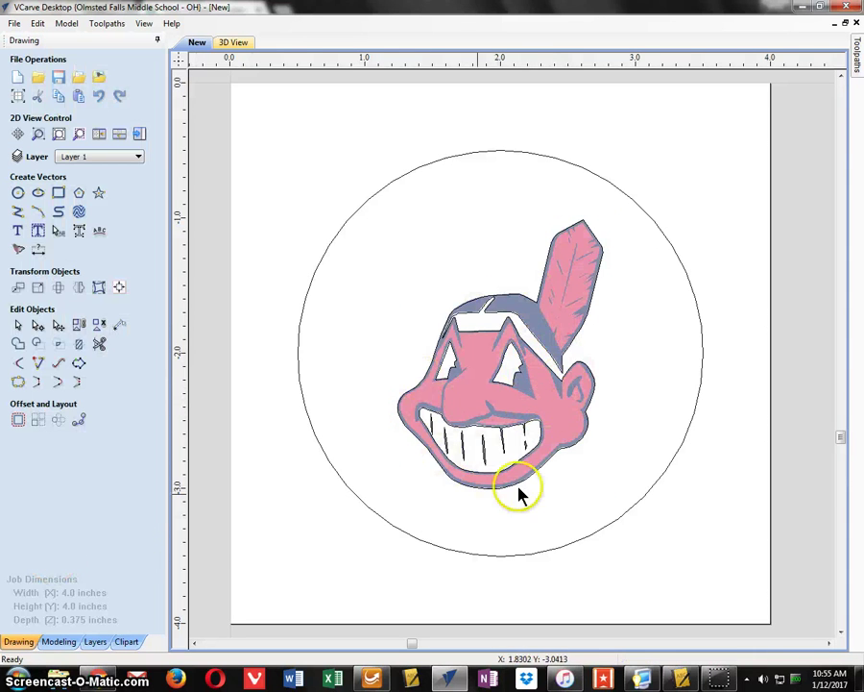
Delete the wahoo bitmap and window-select the remaining traced logo outlines
left_click(554, 414)
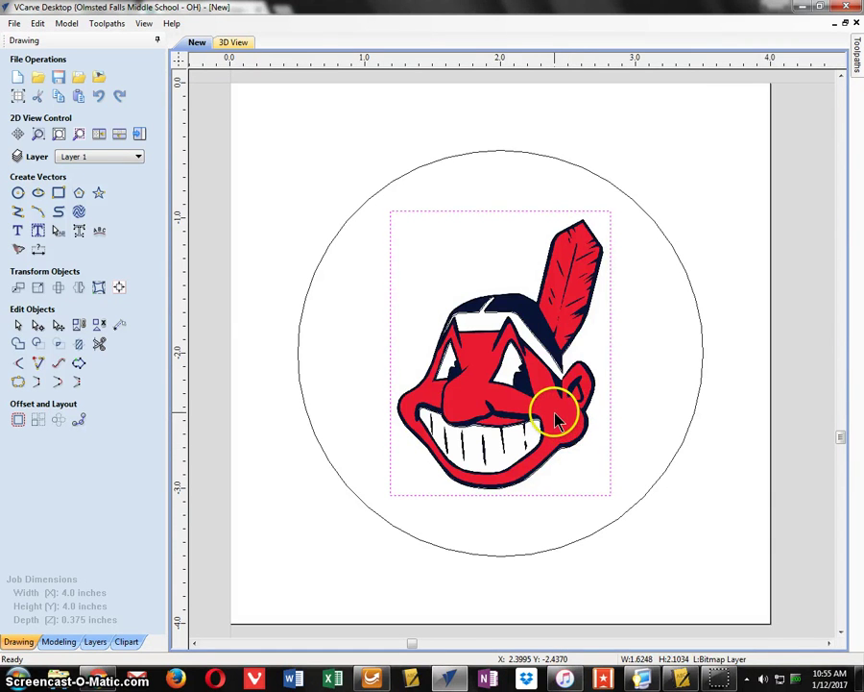
key("Delete")
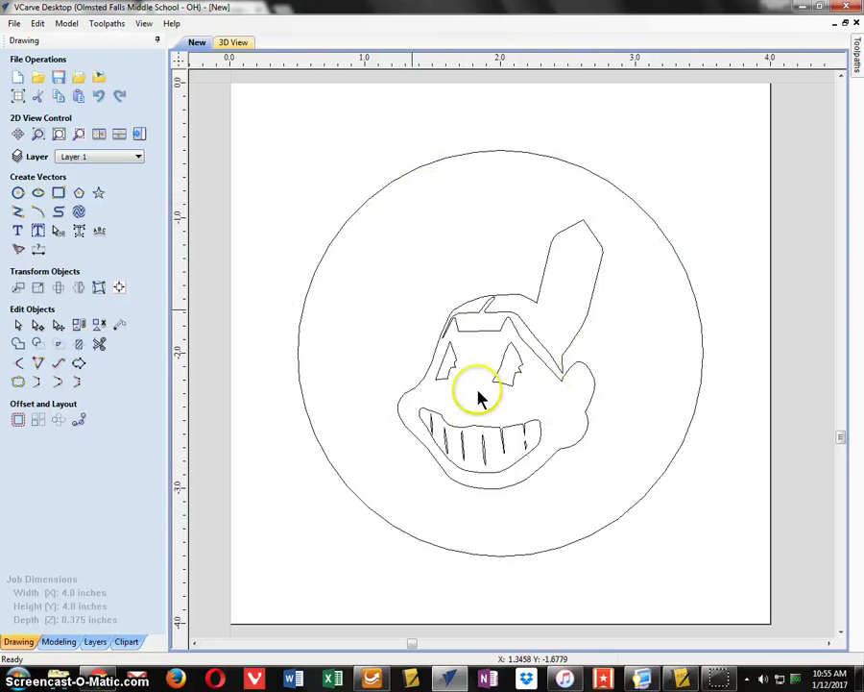
left_click_drag(607, 475, 388, 236)
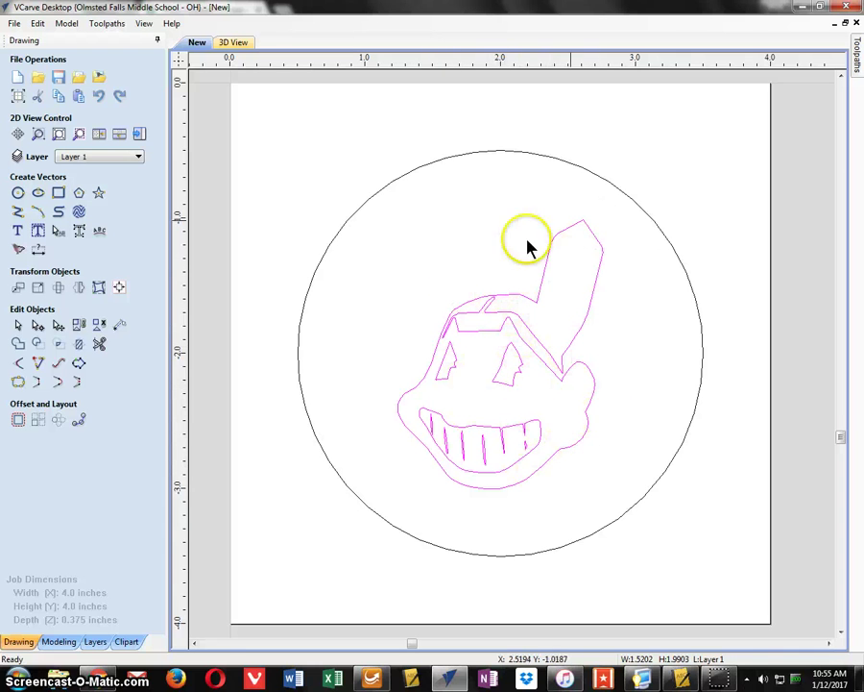
Calculate a V-Carve toolpath on the logo with 0.125 inch start depth and 0.25 inch flat depth
left_click(139, 135)
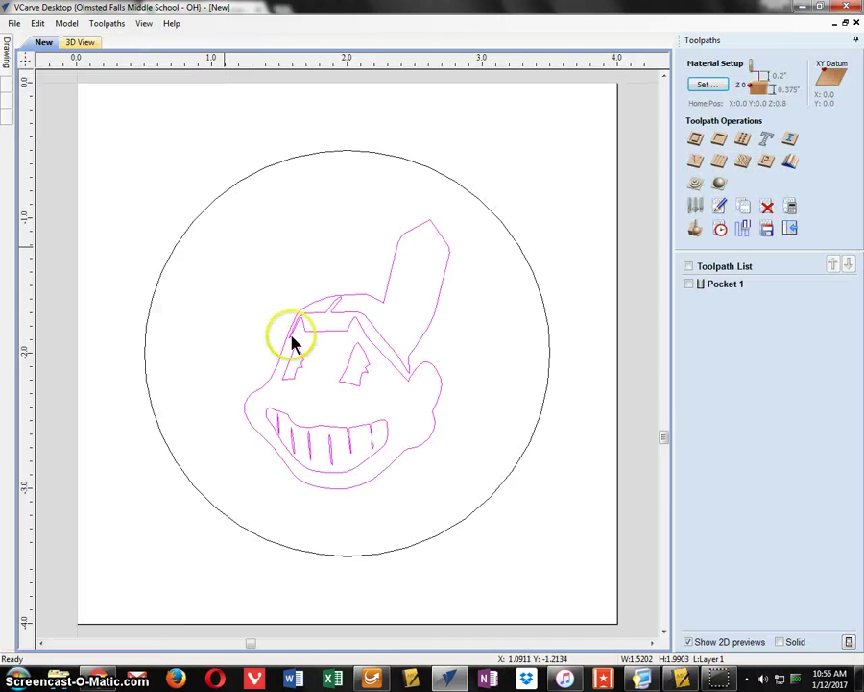
left_click(696, 163)
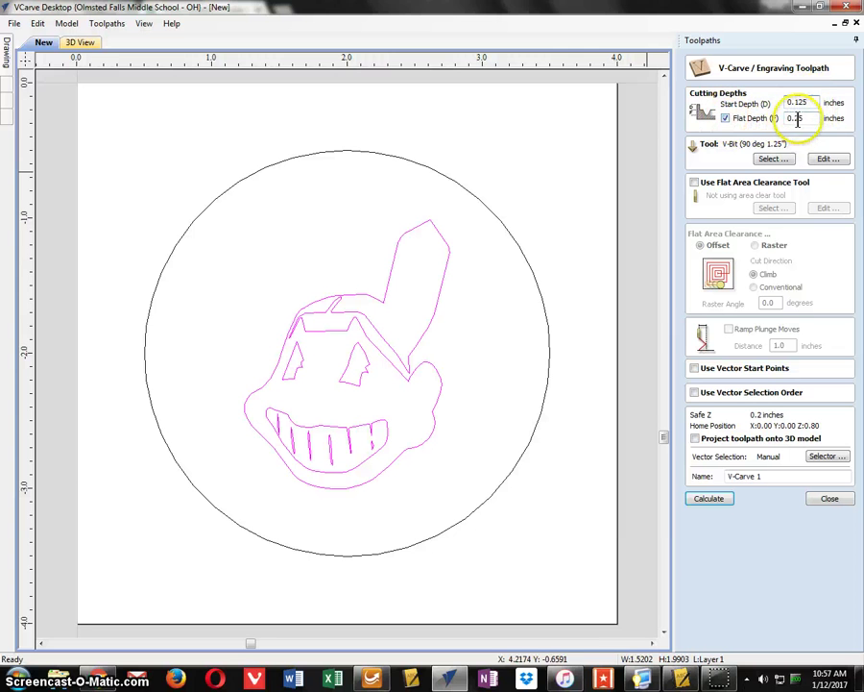
left_click(727, 118)
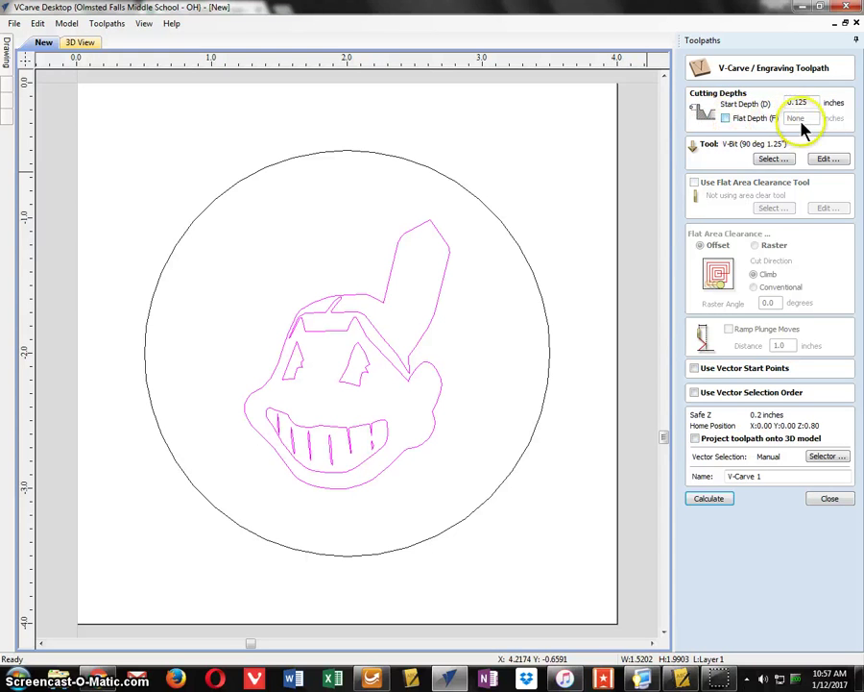
left_click(726, 119)
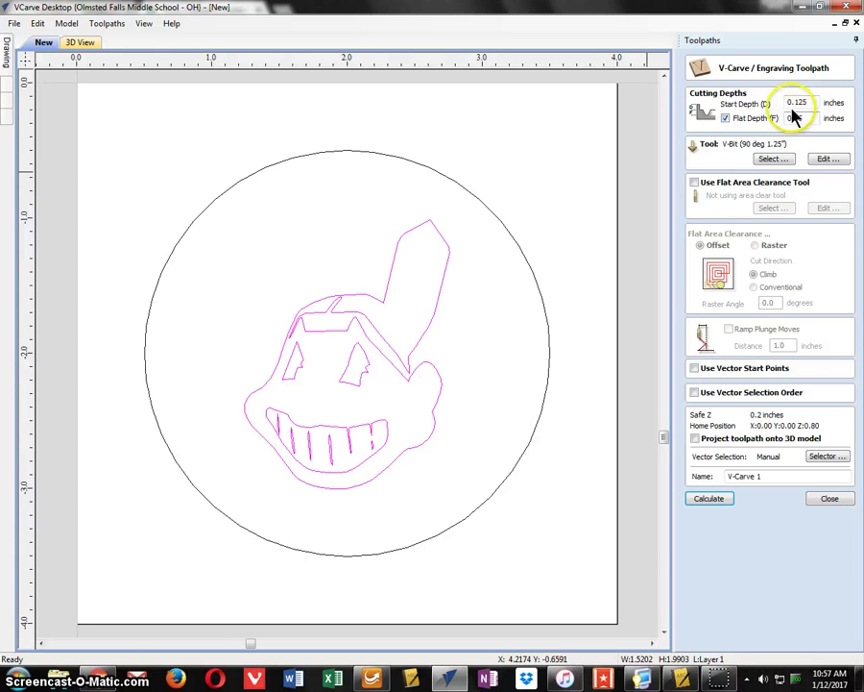
left_click(711, 499)
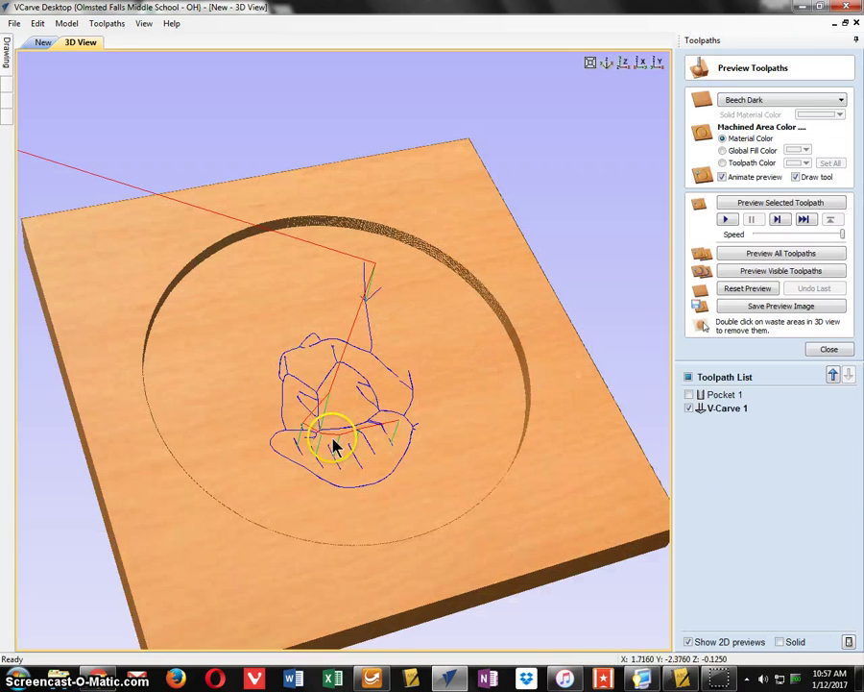
Simulate all toolpaths to show the circular pocket and V-carved logo, then close the preview
left_click(781, 255)
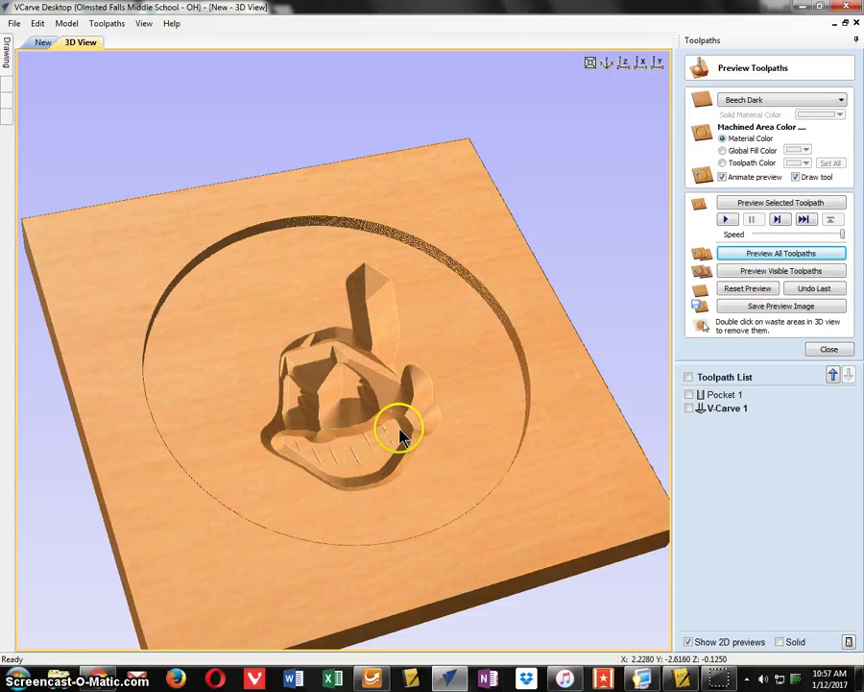
left_click(830, 351)
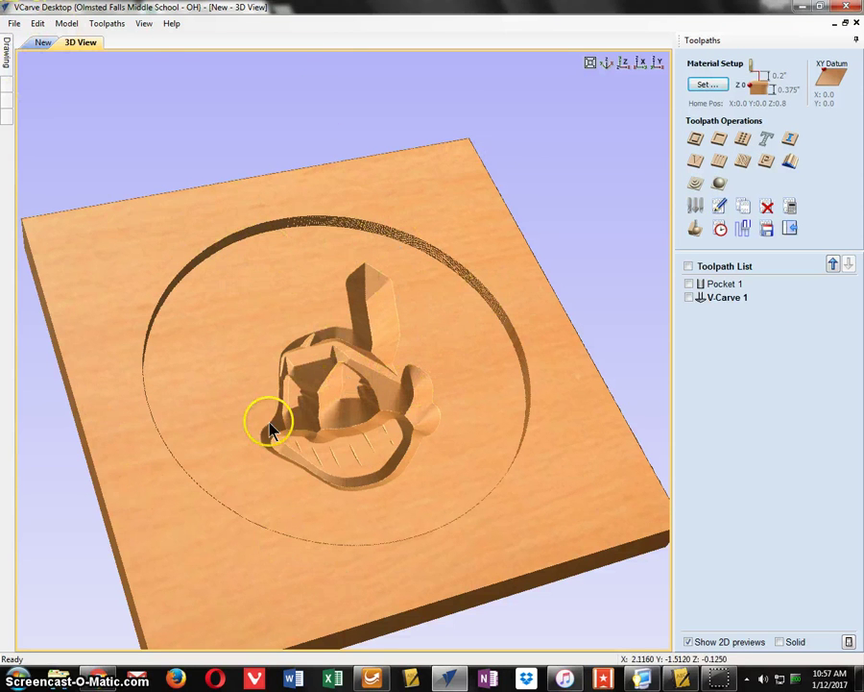
Save the job as coaster.crv on the U: network drive
left_click(11, 25)
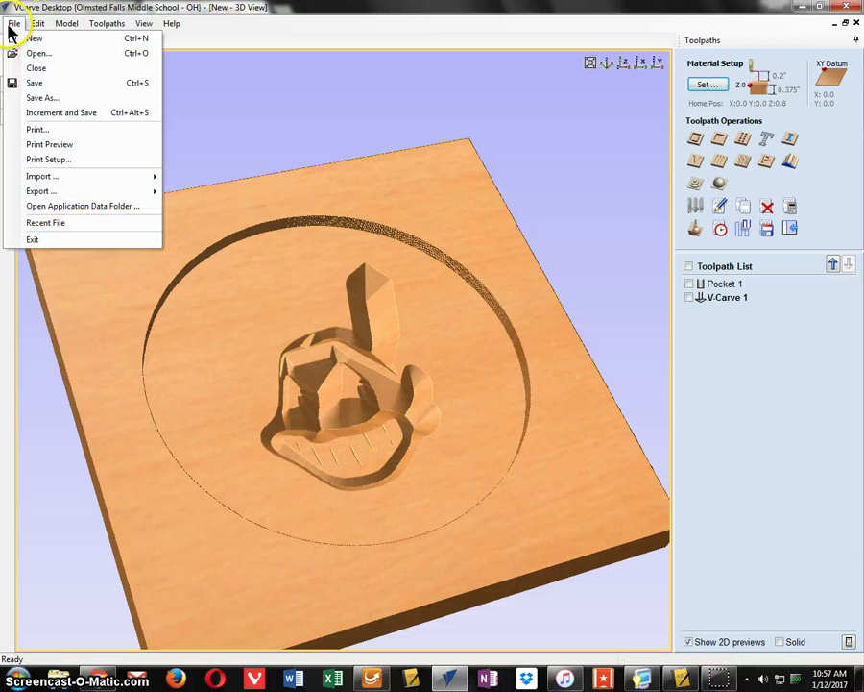
left_click(43, 100)
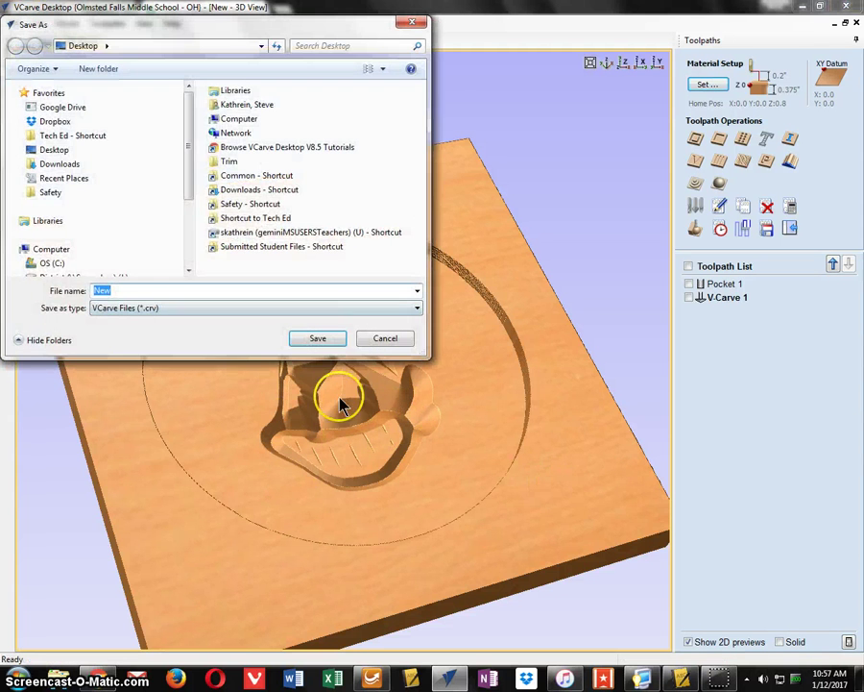
left_click_drag(186, 192, 184, 221)
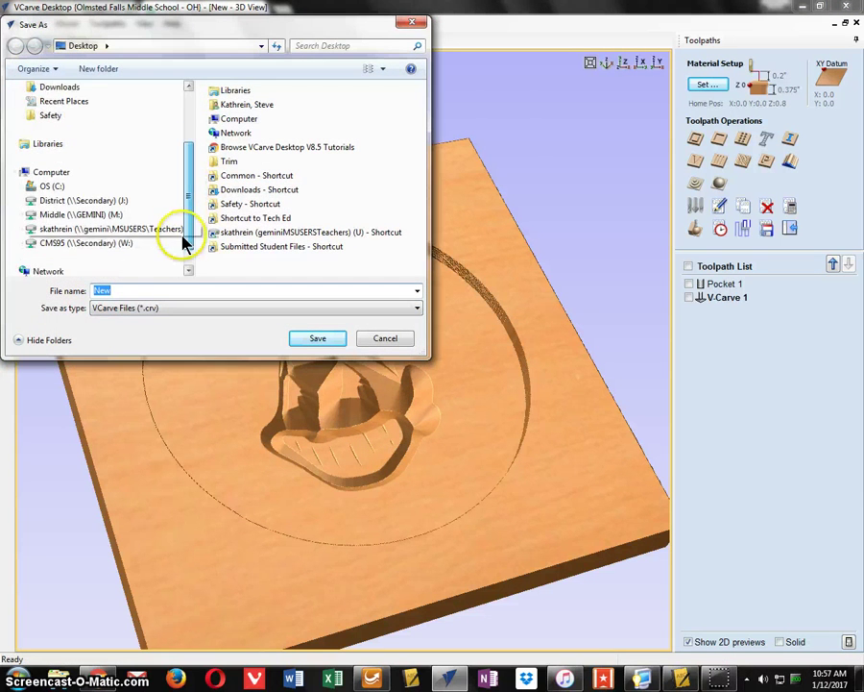
left_click(45, 217)
double_click(102, 290)
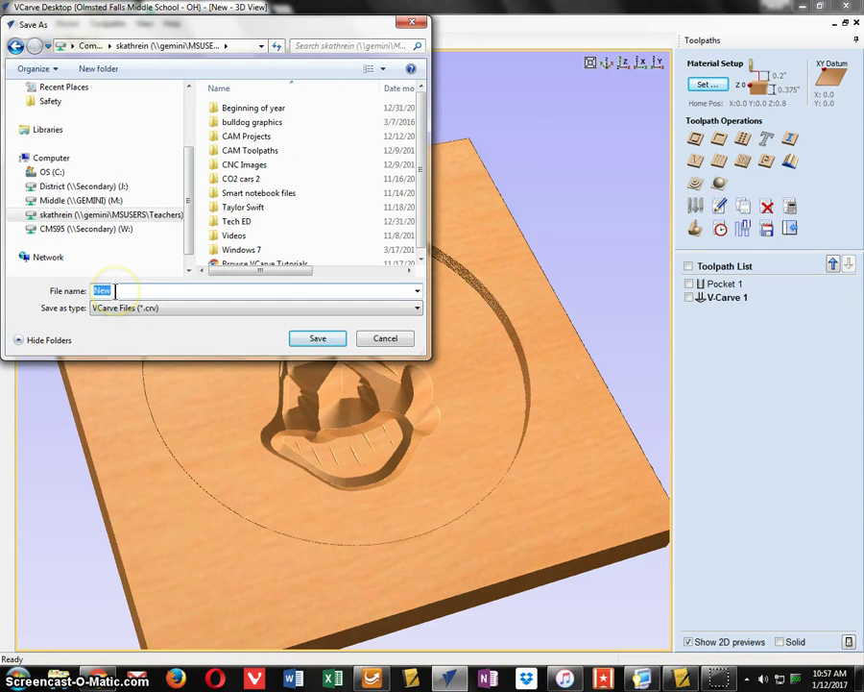
type("coaster")
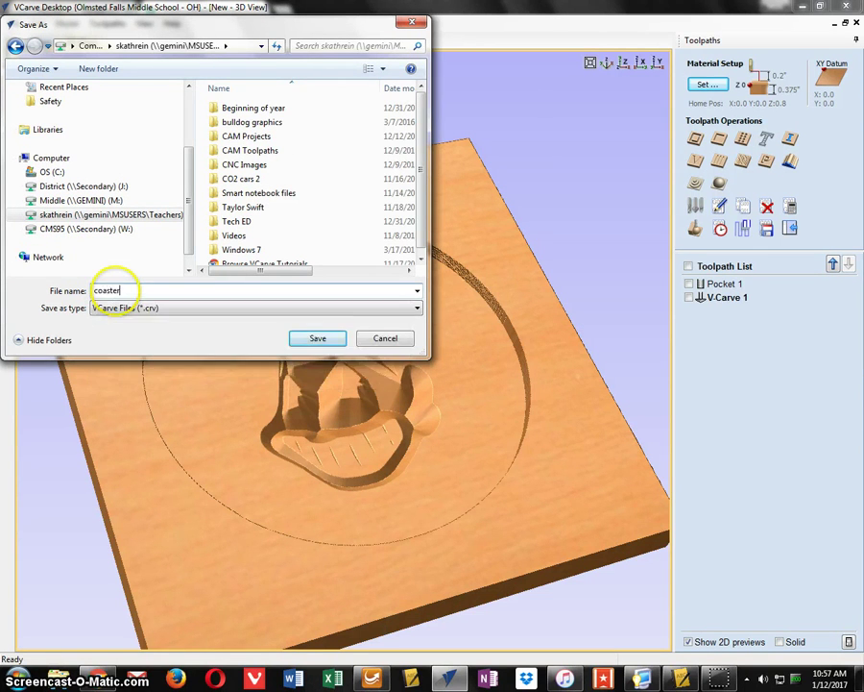
left_click(311, 338)
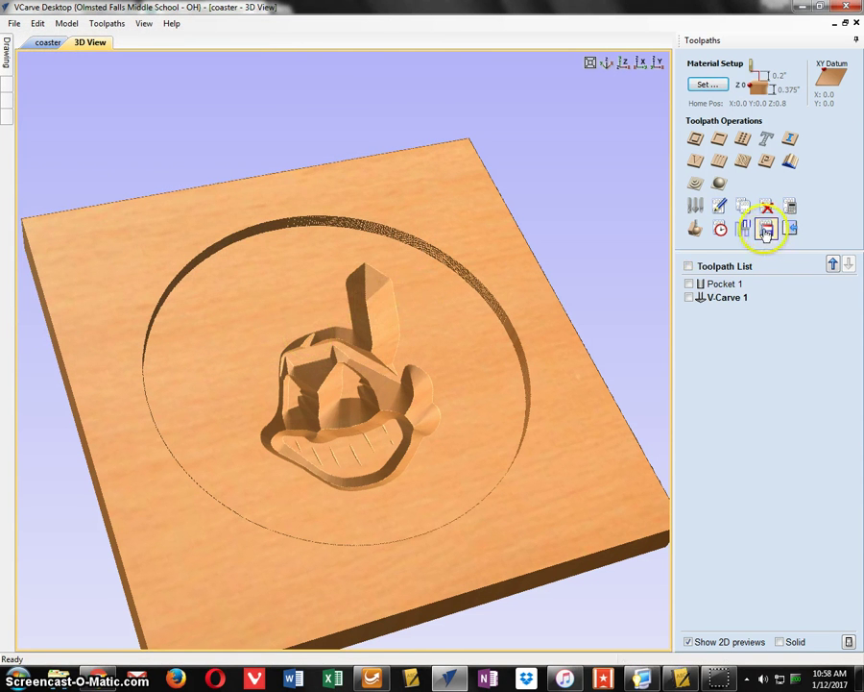
Make Pocket 1 and V-Carve 1 visible, then open and close the Save Toolpaths panel
left_click(688, 266)
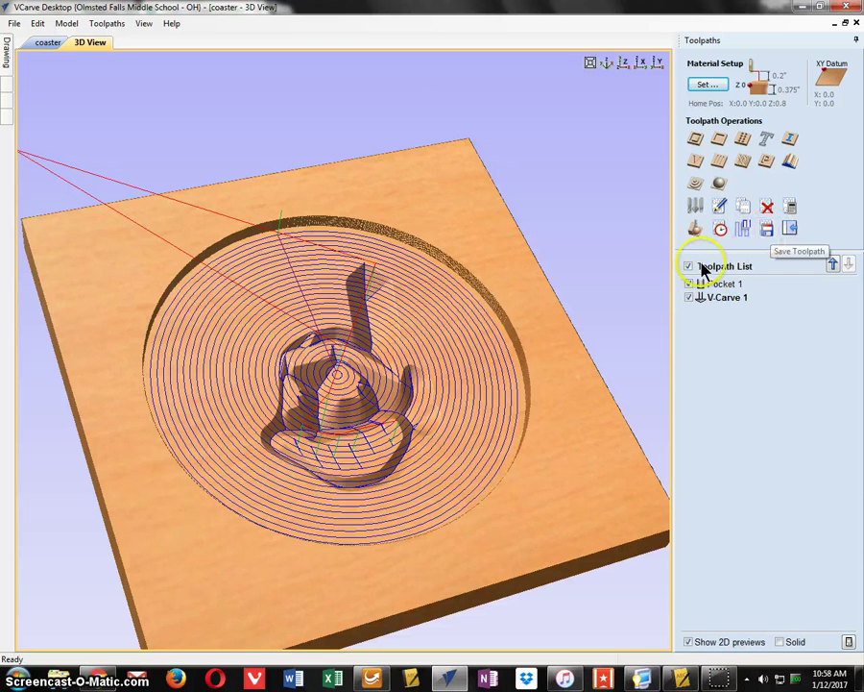
left_click(767, 228)
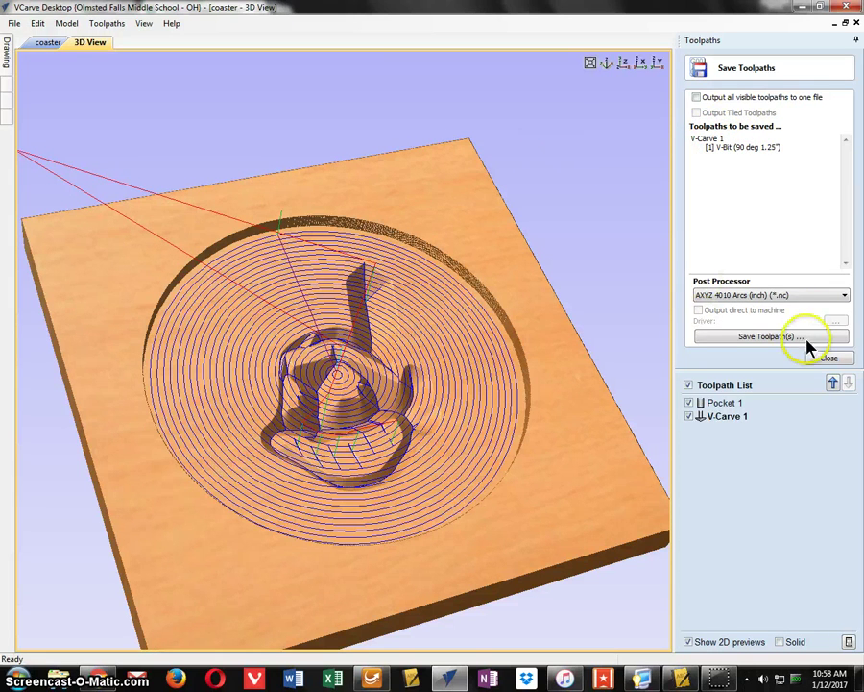
left_click(829, 358)
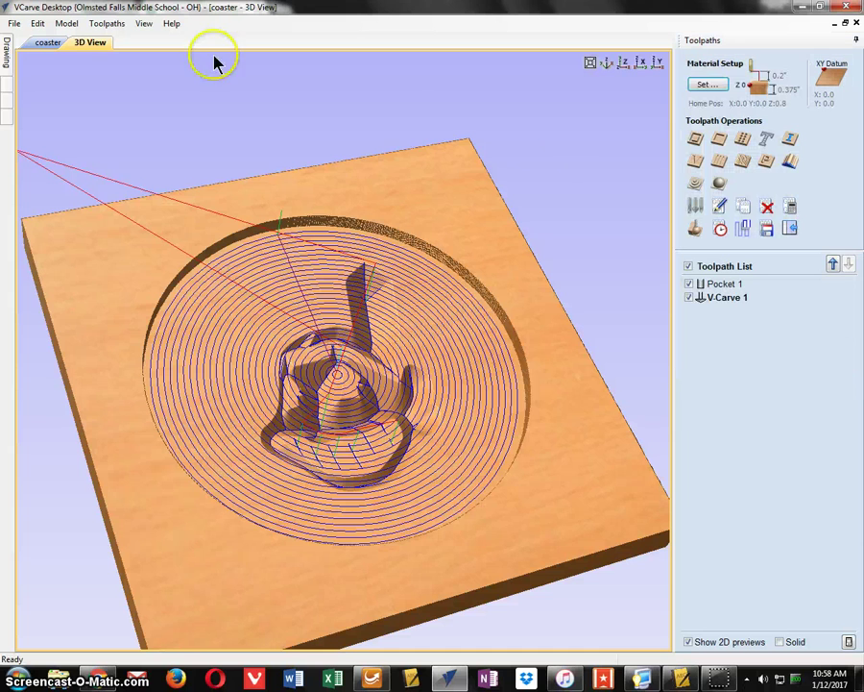
Re-select the circle and logo vectors in 2D, then reopen Save Toolpaths from 3D View
left_click(48, 44)
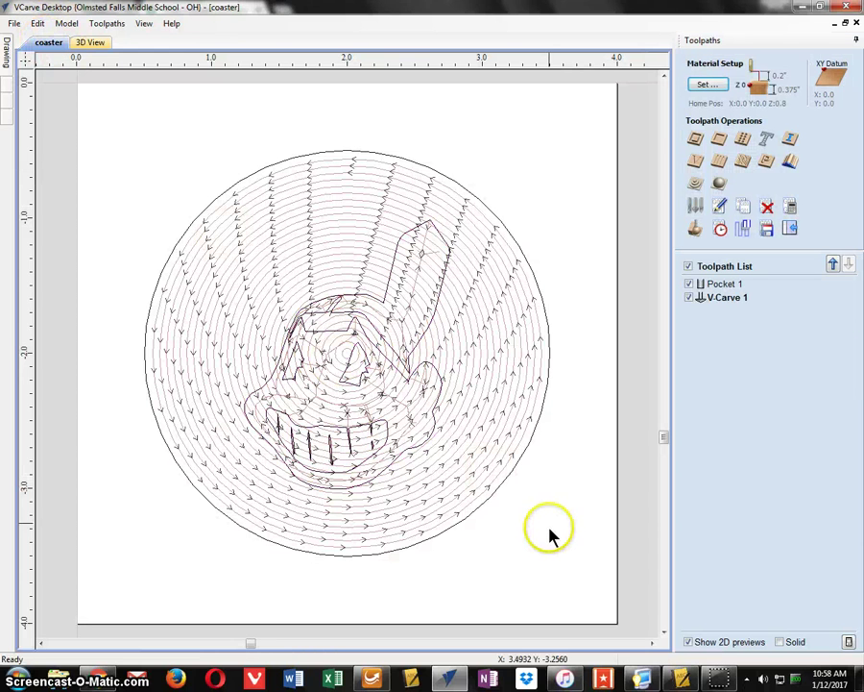
left_click_drag(555, 549, 115, 145)
left_click(542, 572)
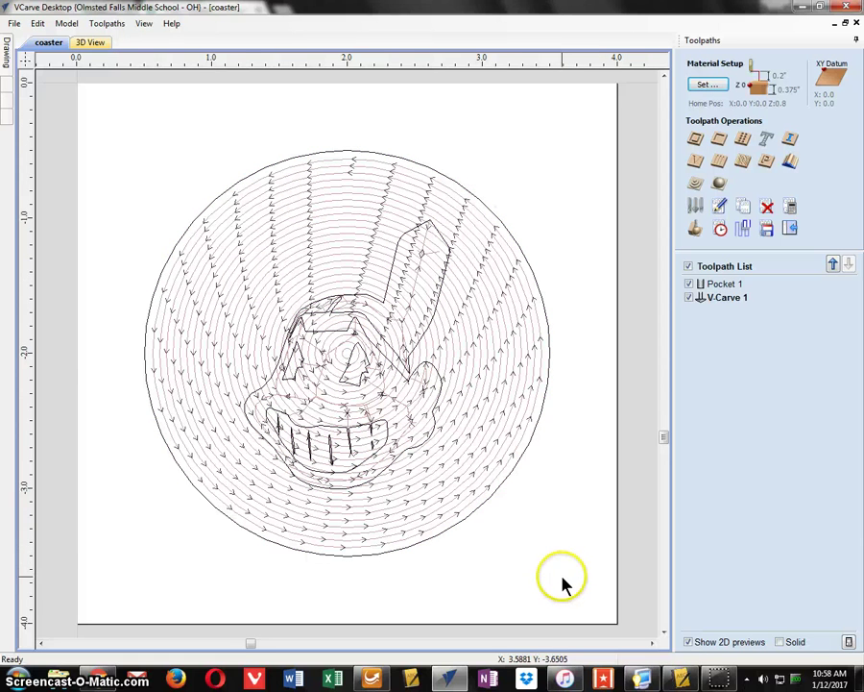
left_click_drag(562, 584, 142, 140)
left_click(98, 42)
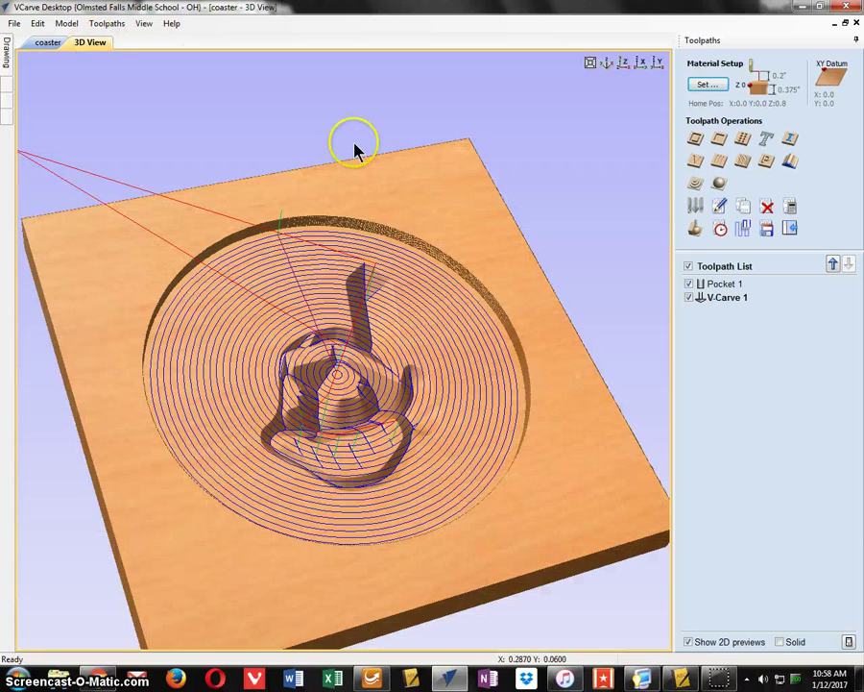
left_click(767, 231)
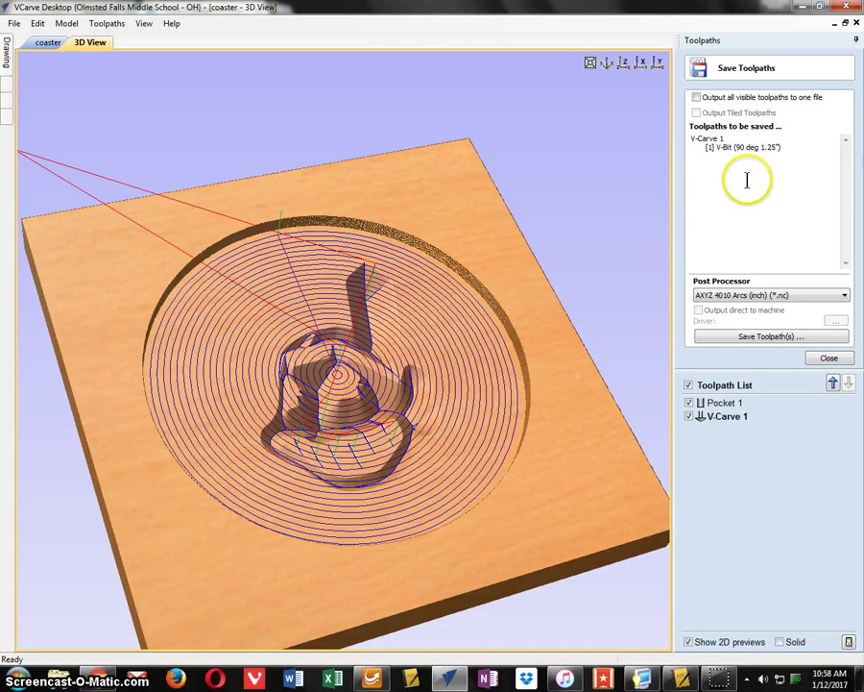
Choose the Geetech ATC (mm) (*.nc) post processor and start saving V-Carve 1
left_click(747, 302)
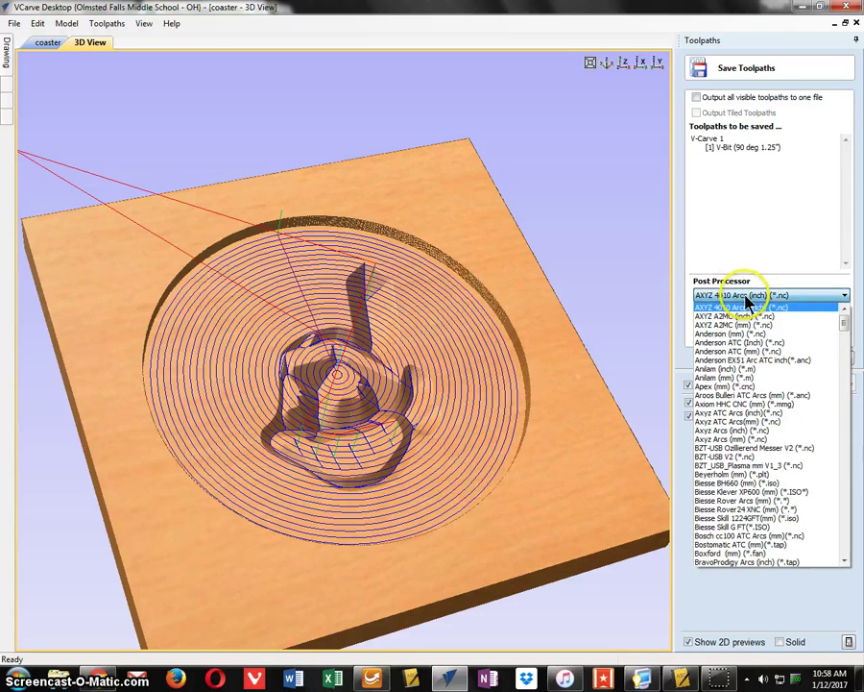
left_click_drag(845, 327, 849, 402)
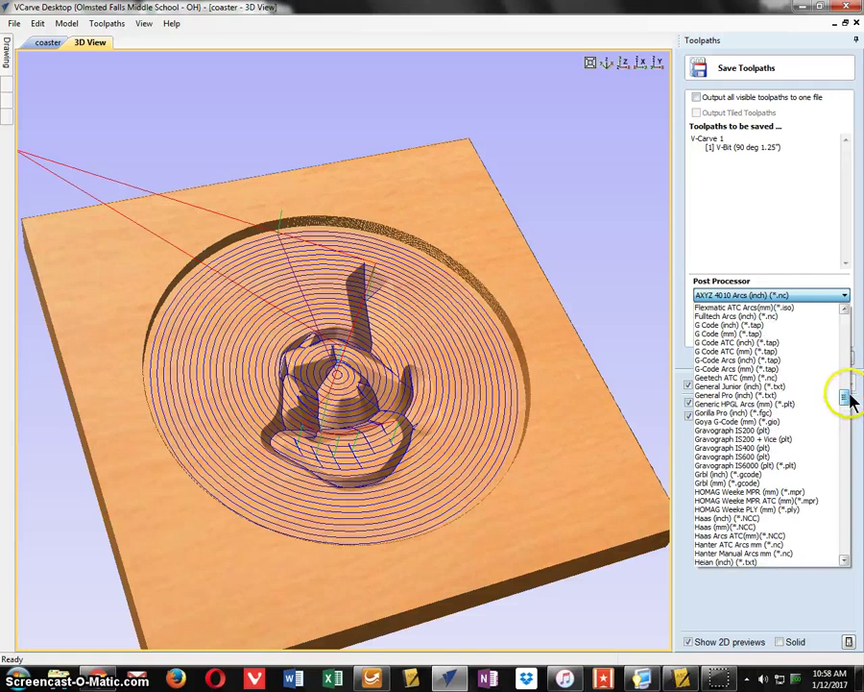
left_click(765, 380)
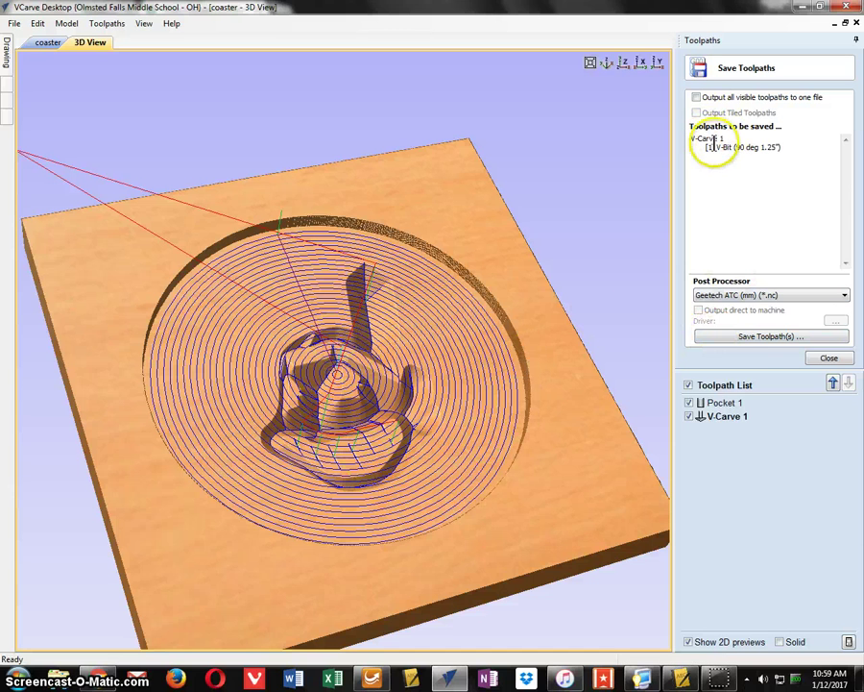
left_click(764, 336)
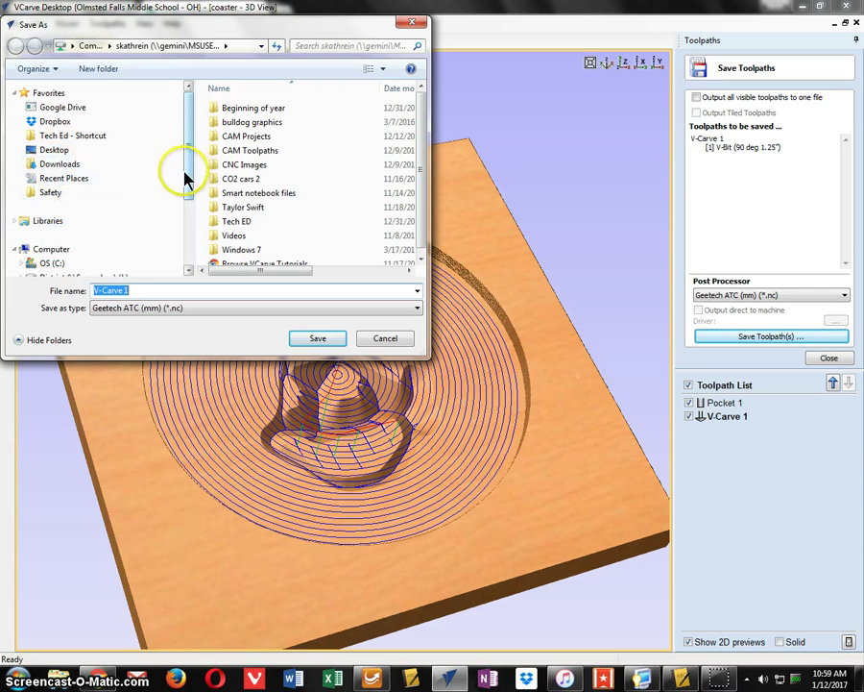
Save the V-Carve 1 .nc file to the personal network drive
left_click_drag(187, 181, 188, 231)
left_click(63, 215)
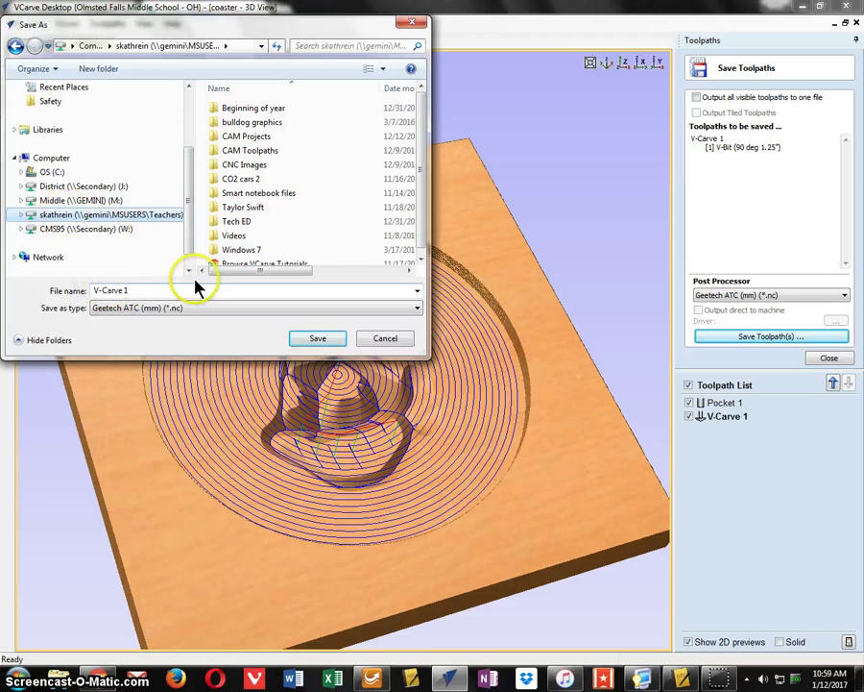
left_click(316, 340)
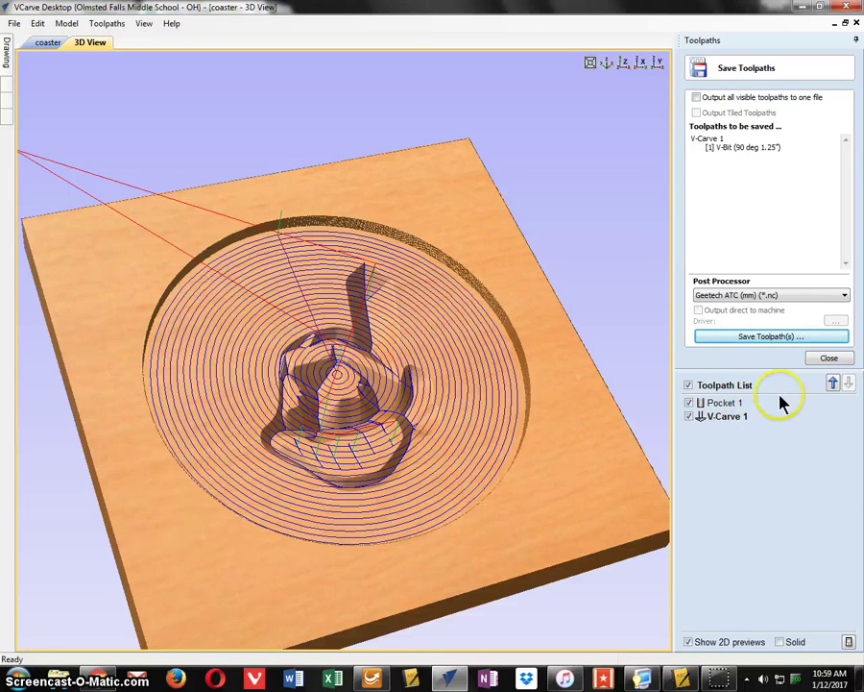
Return to the 2D coaster drawing, deselect the logo vectors, and close Save Toolpaths
left_click(46, 43)
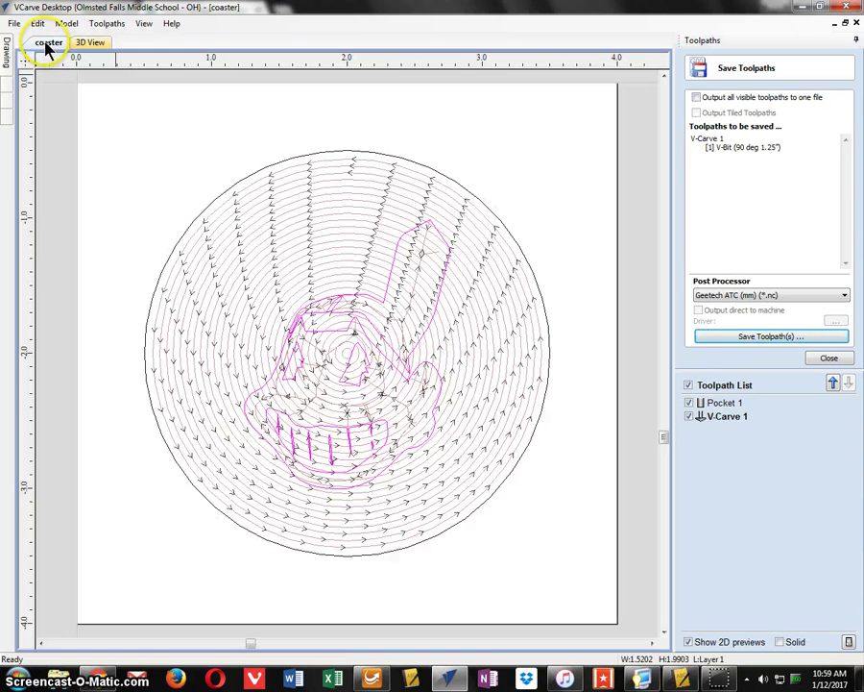
left_click(432, 264)
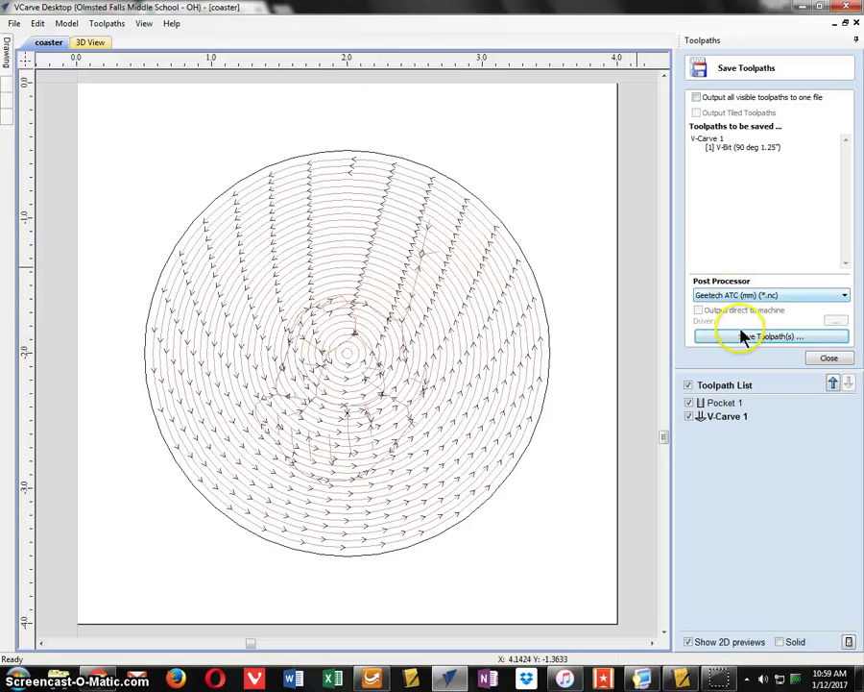
left_click(829, 358)
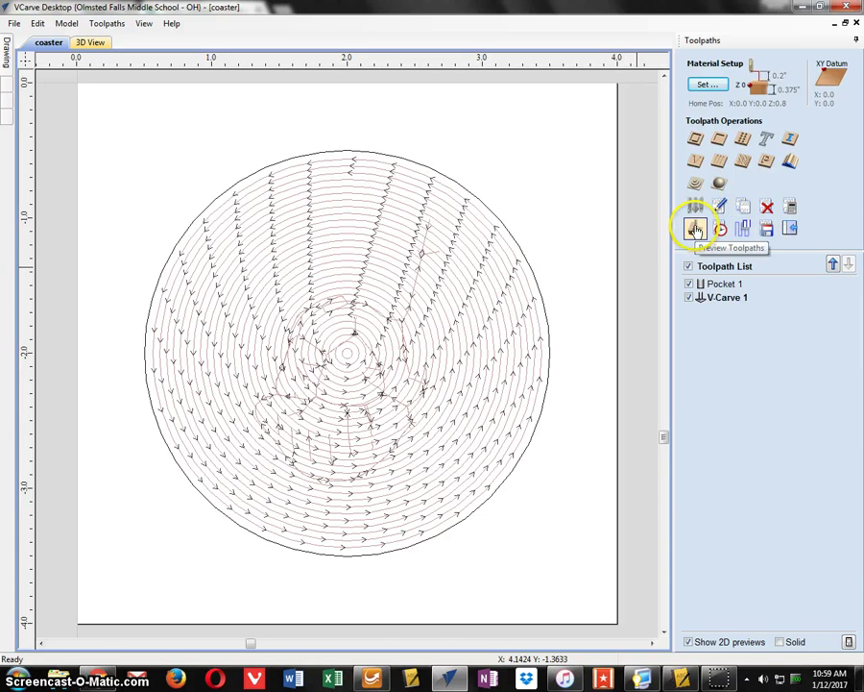
Reset the preview and simulate carving all toolpaths on the coaster board
left_click(695, 229)
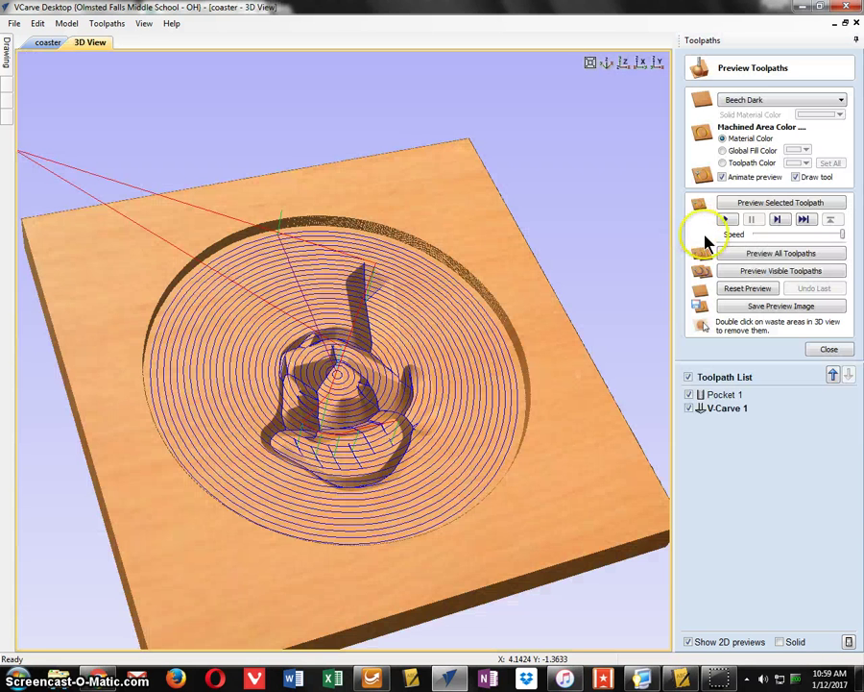
left_click(765, 272)
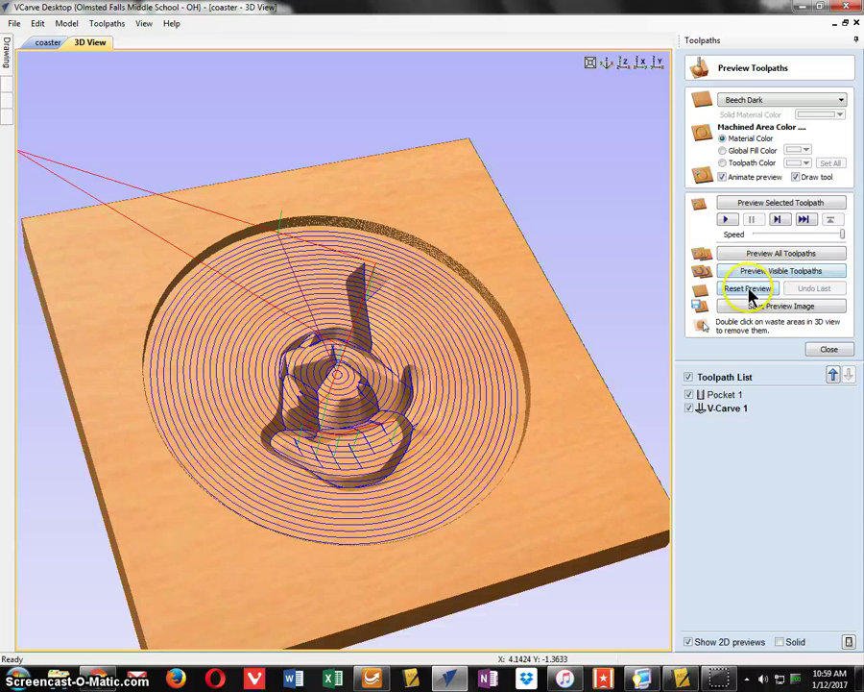
left_click(749, 289)
left_click(768, 254)
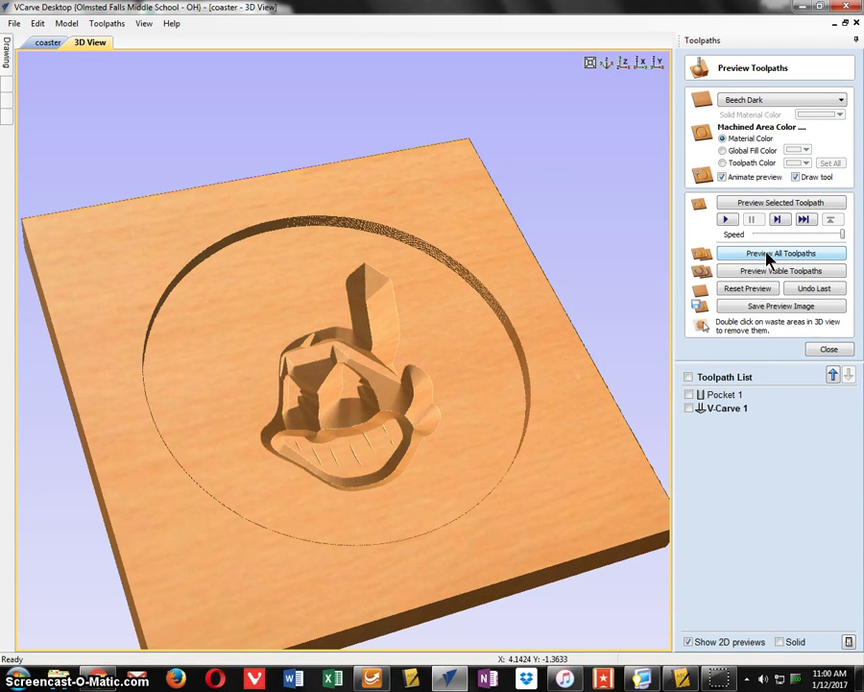
left_click(749, 353)
Delete all toolpaths, removing both Pocket 1 and V-Carve 1 from the list
right_click(721, 409)
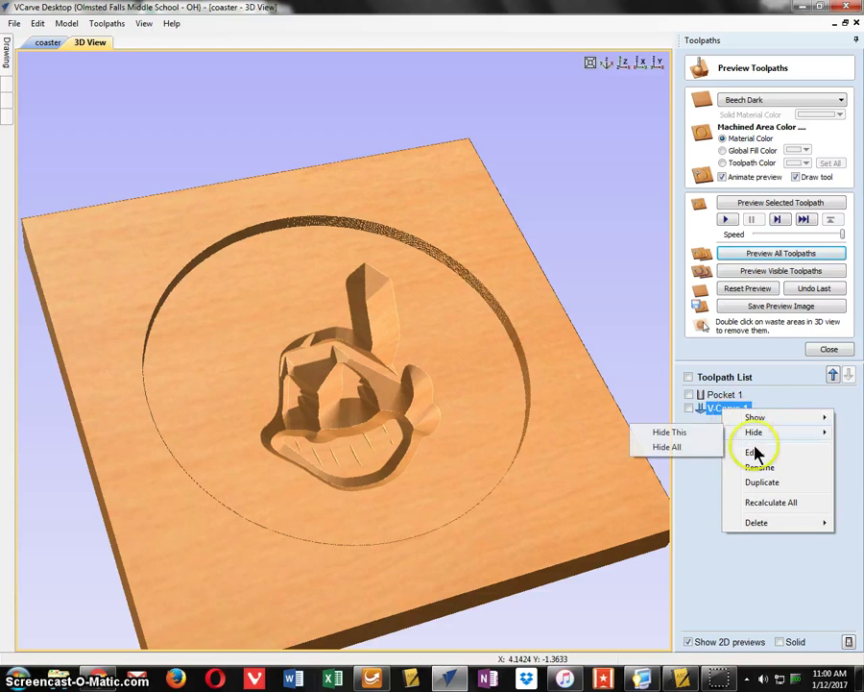
mouse_move(758, 525)
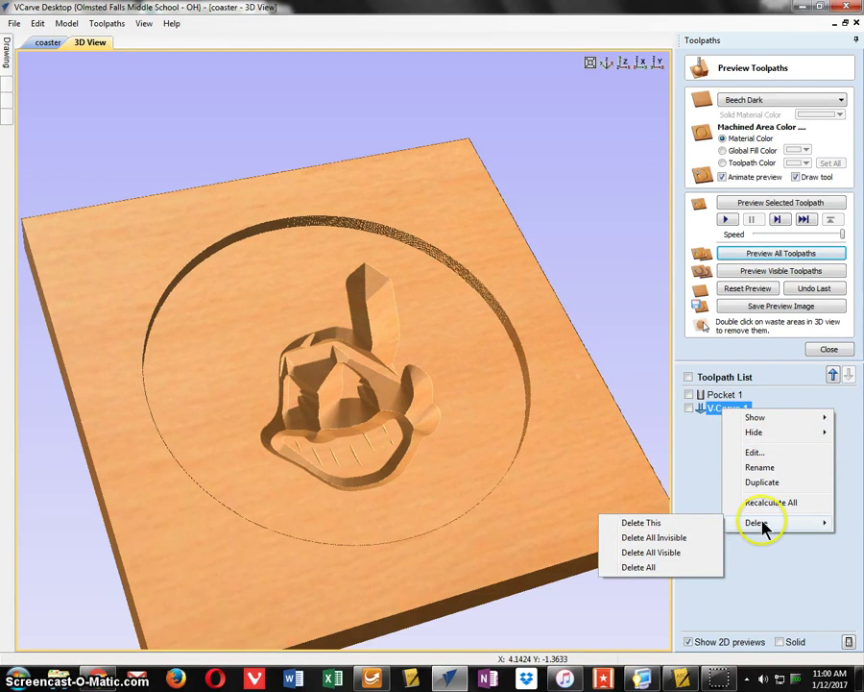
left_click(650, 568)
Undo the deletion, delete only V-Carve 1, and re-simulate to show just Pocket 1
left_click(652, 534)
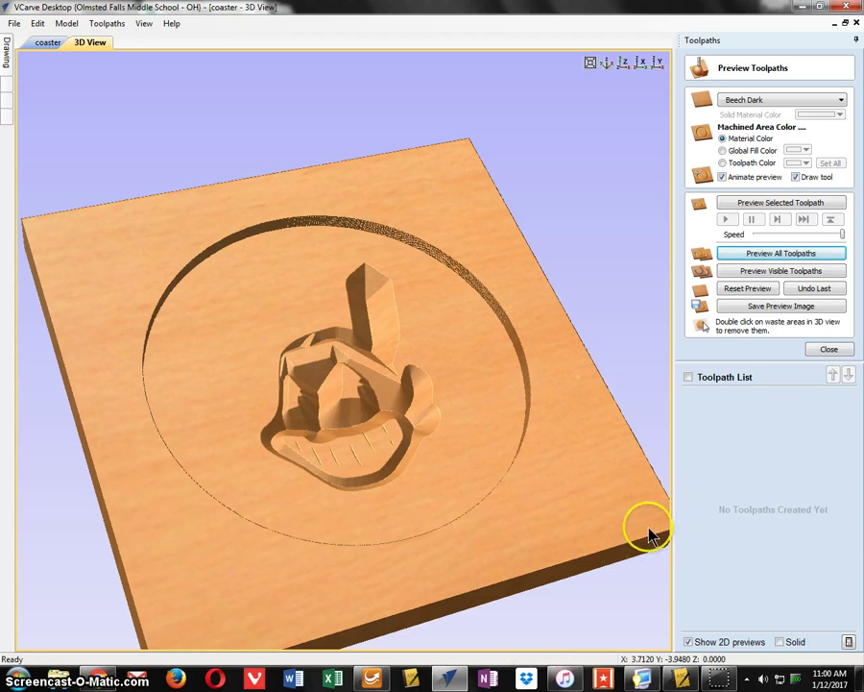
key("ctrl+z")
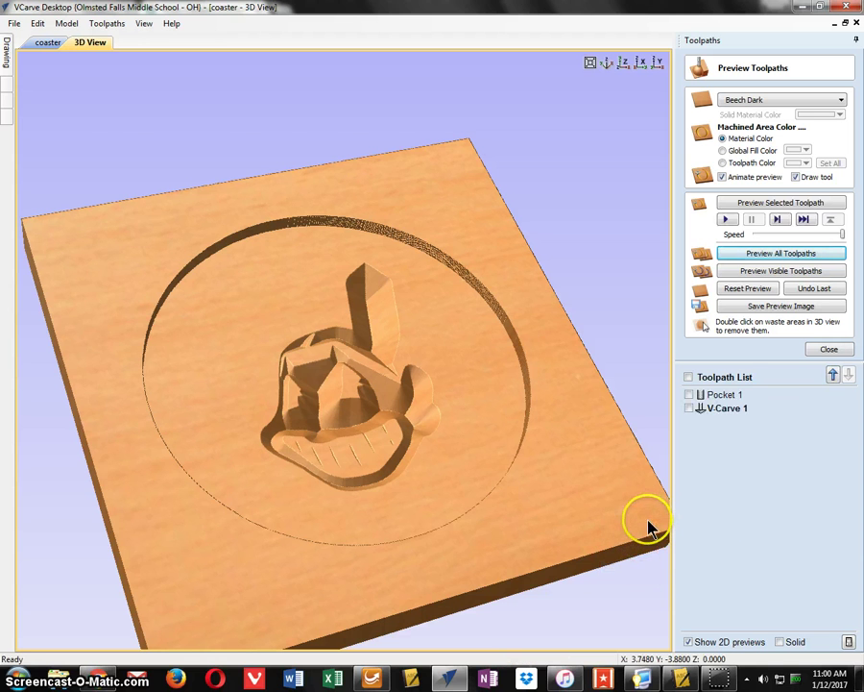
left_click(722, 409)
right_click(722, 411)
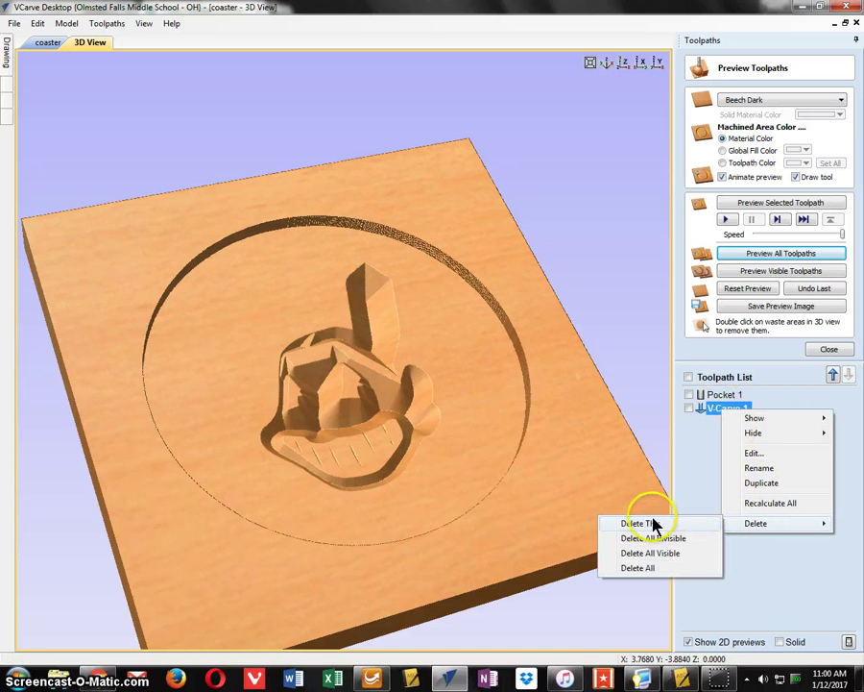
left_click(645, 524)
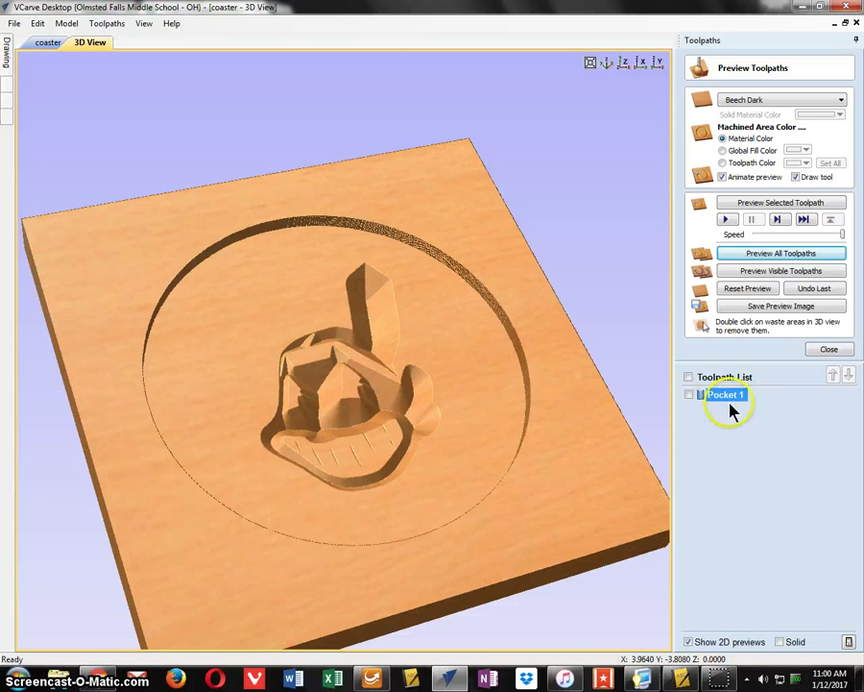
left_click(749, 289)
left_click(771, 255)
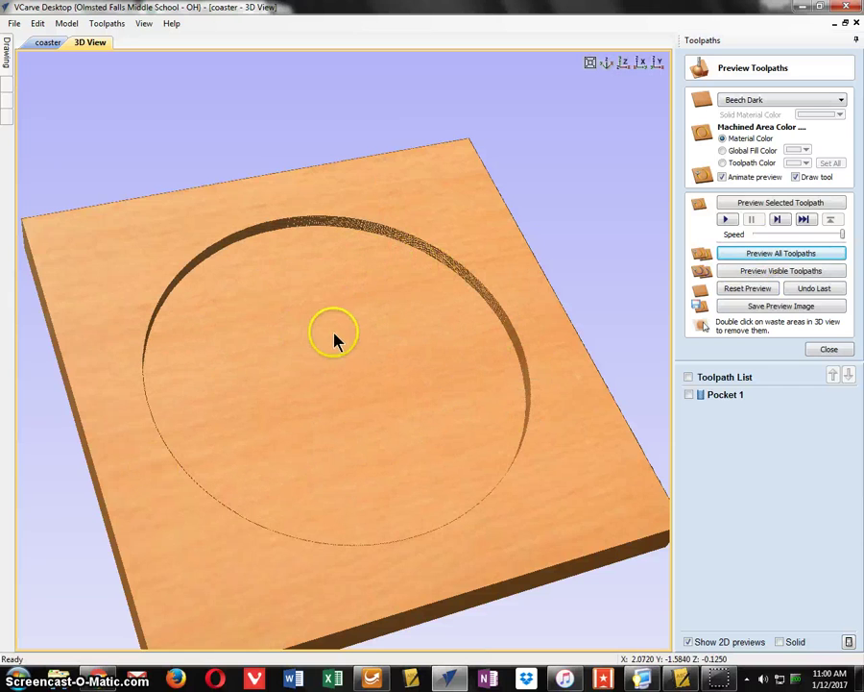
Close the toolpath preview and make Pocket 1 visible in the toolpath list
mouse_move(702, 401)
left_click(828, 349)
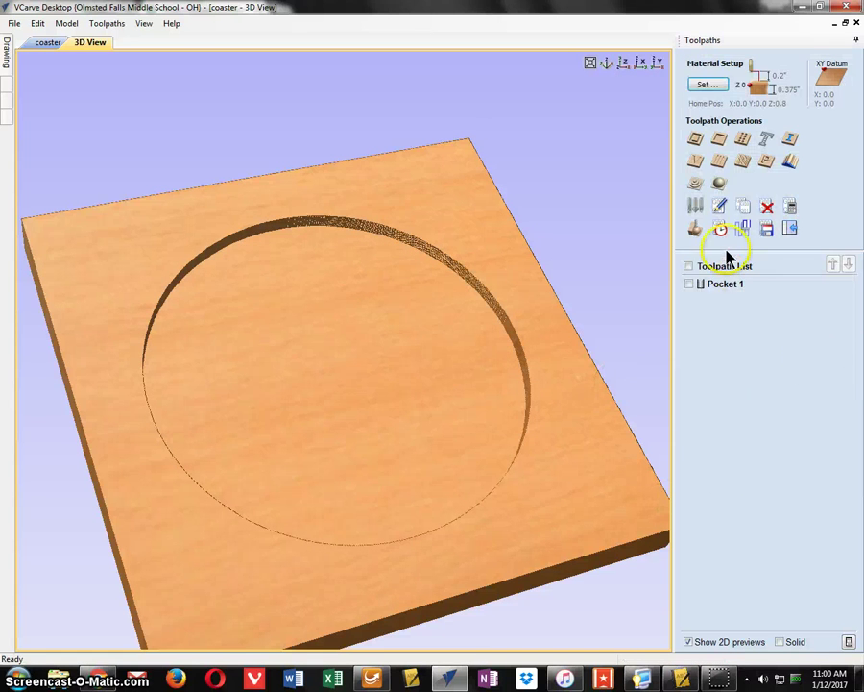
left_click(688, 267)
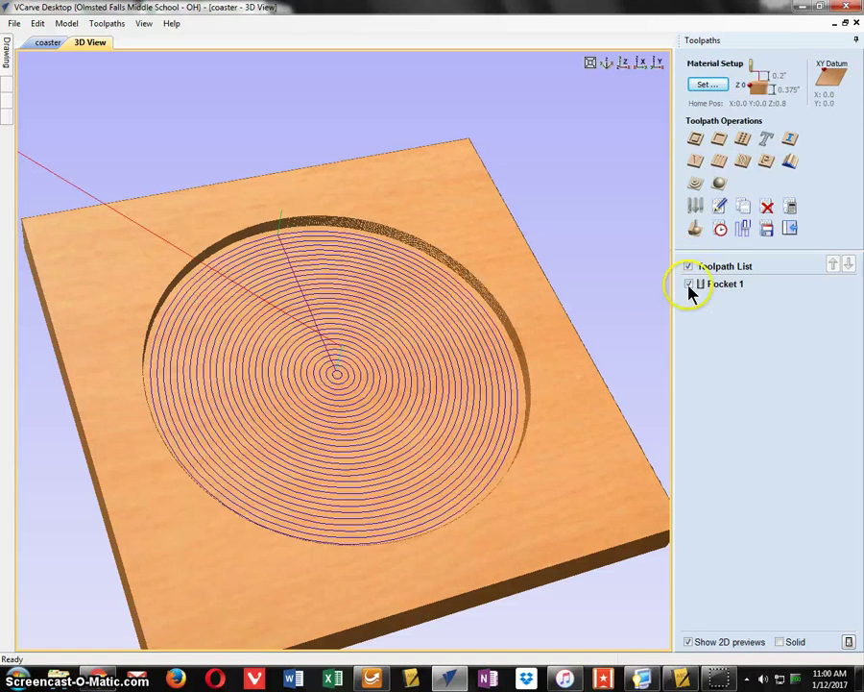
Save Pocket 1 as a Geetech ATC (mm) .nc file named Pocket 1
left_click(766, 227)
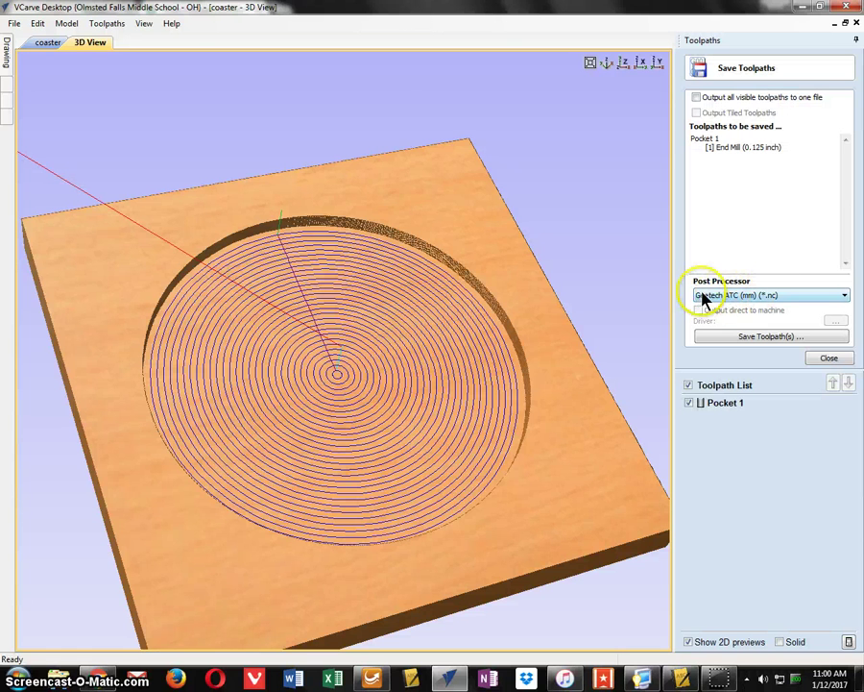
left_click(758, 338)
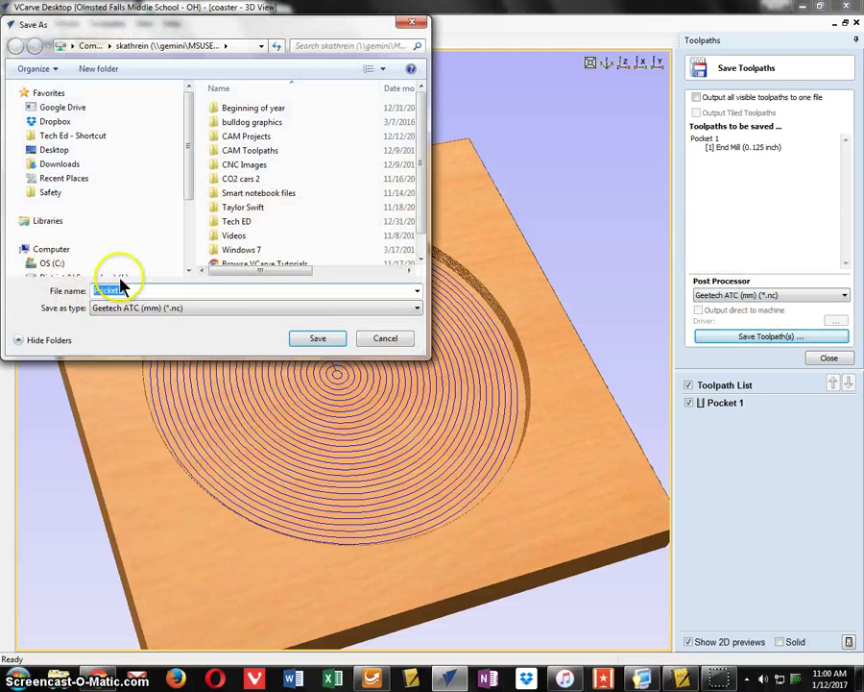
scroll(174, 227, "down", 2)
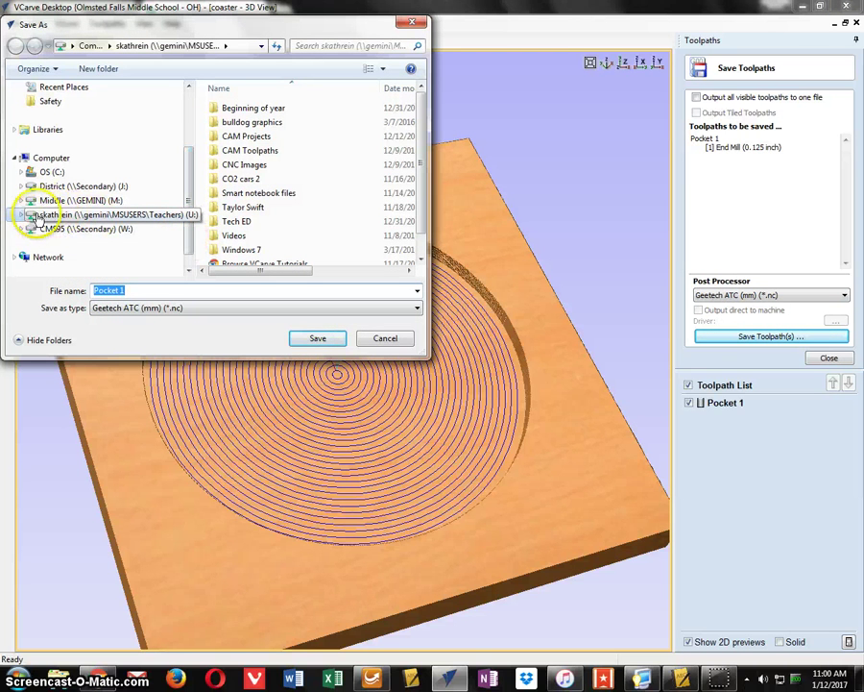
left_click(318, 340)
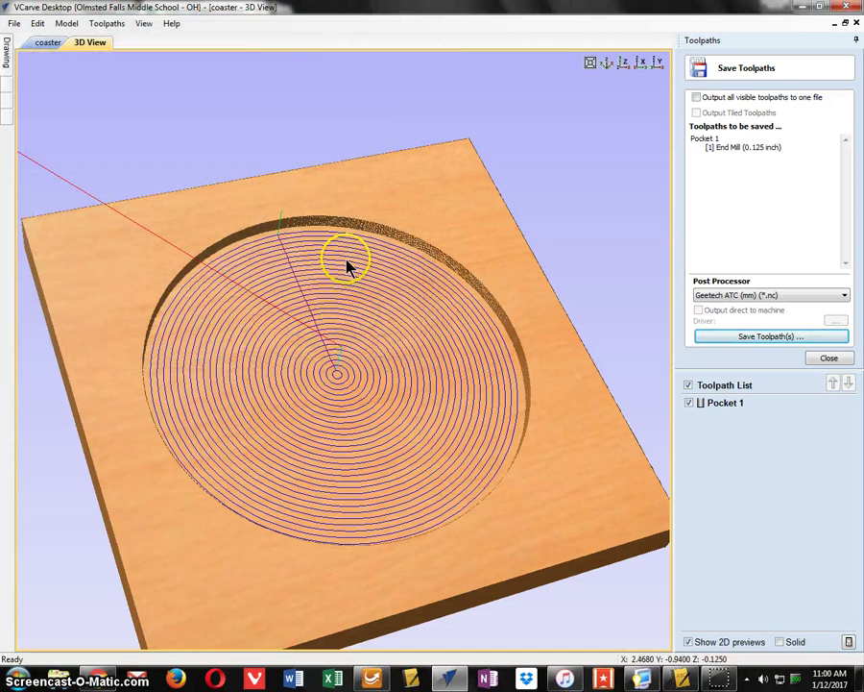